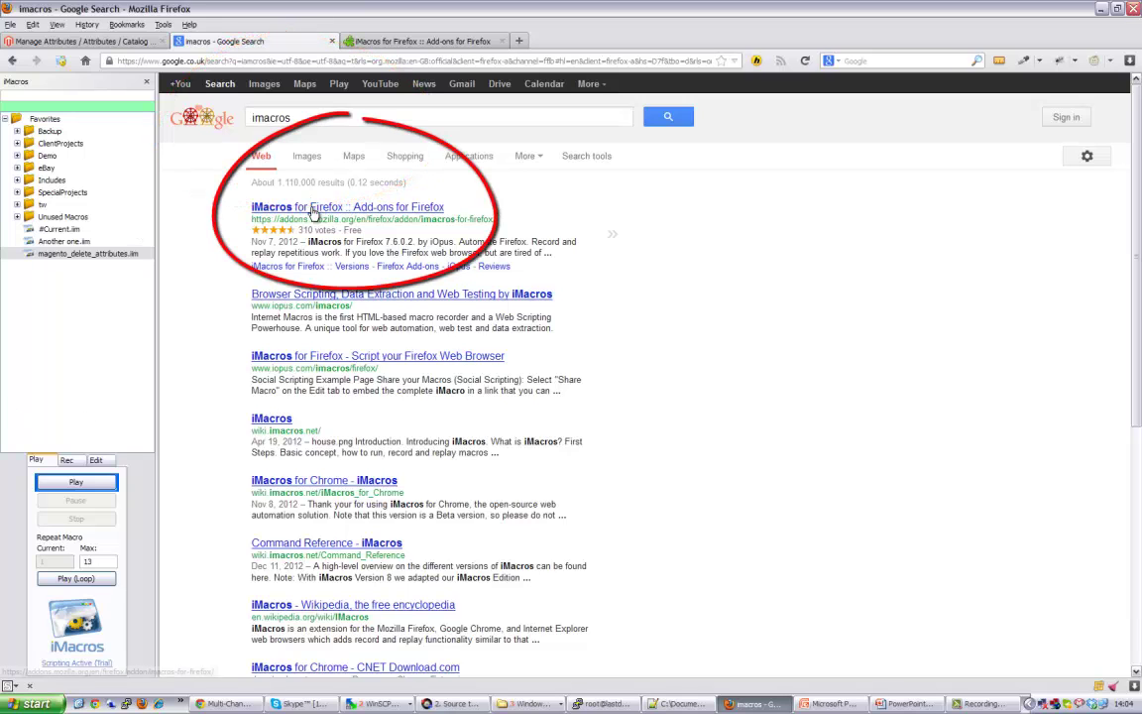
Open the iMacros for Firefox add-on page from the search results
{"action": "left_click", "coordinate": [337, 207]}
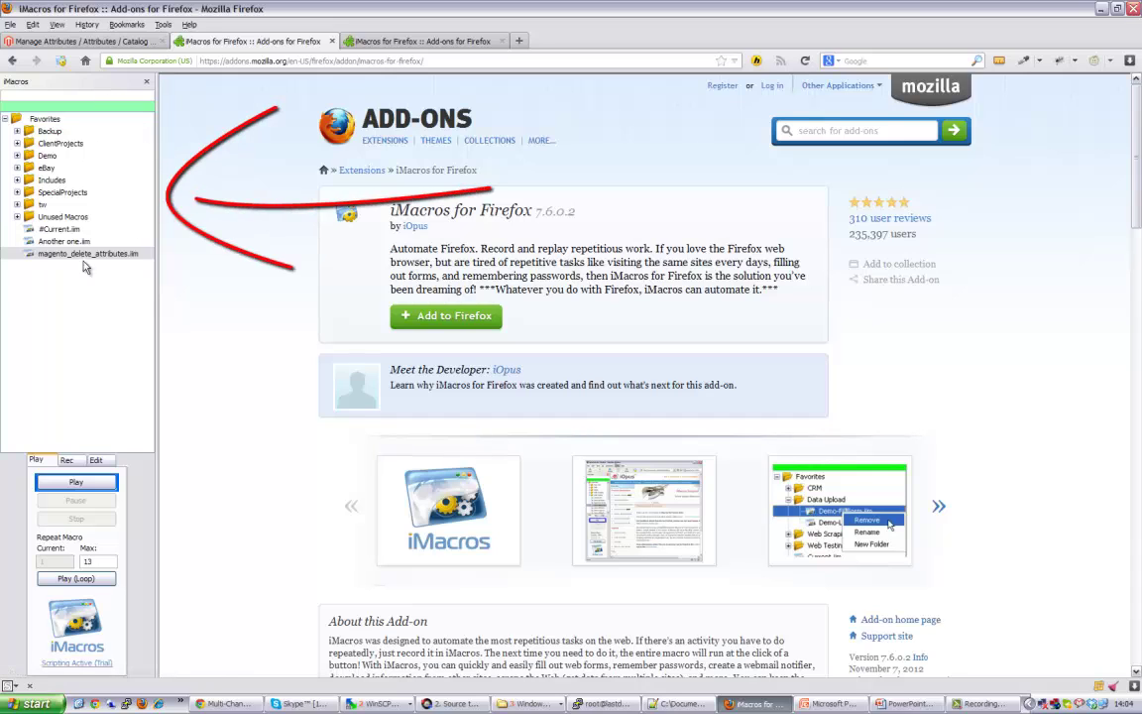
Delete the delete_me product attribute from the Magento attribute list and confirm the deletion
{"action": "left_click", "coordinate": [90, 41]}
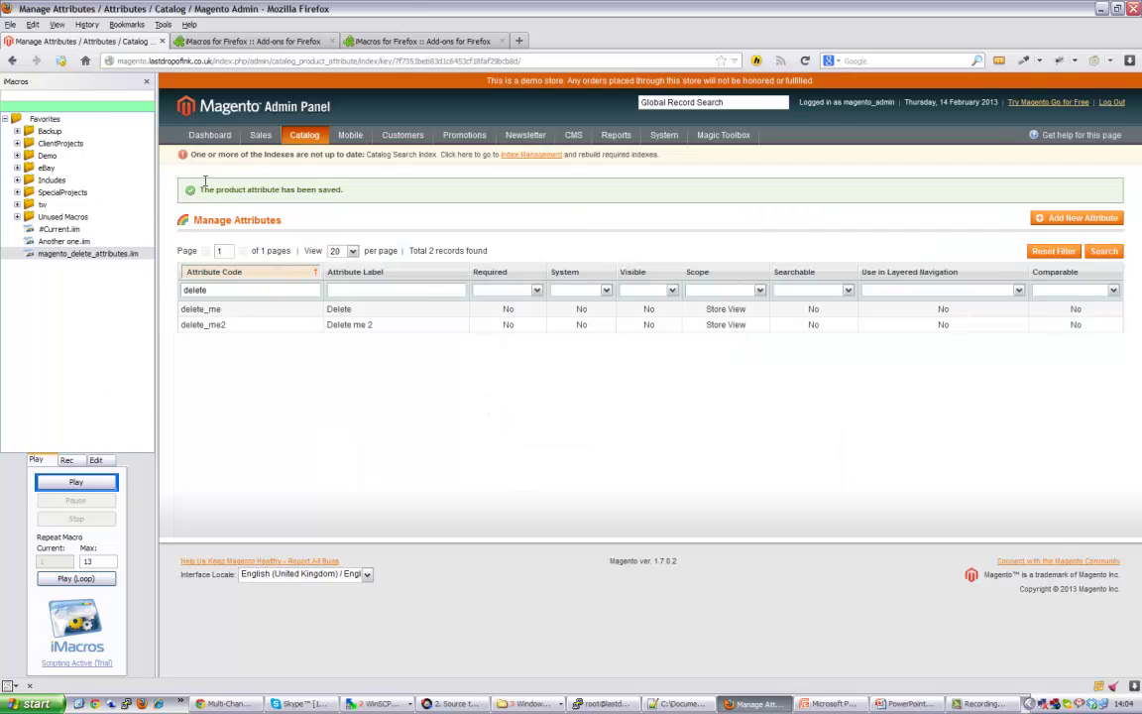
{"action": "left_click", "coordinate": [265, 317]}
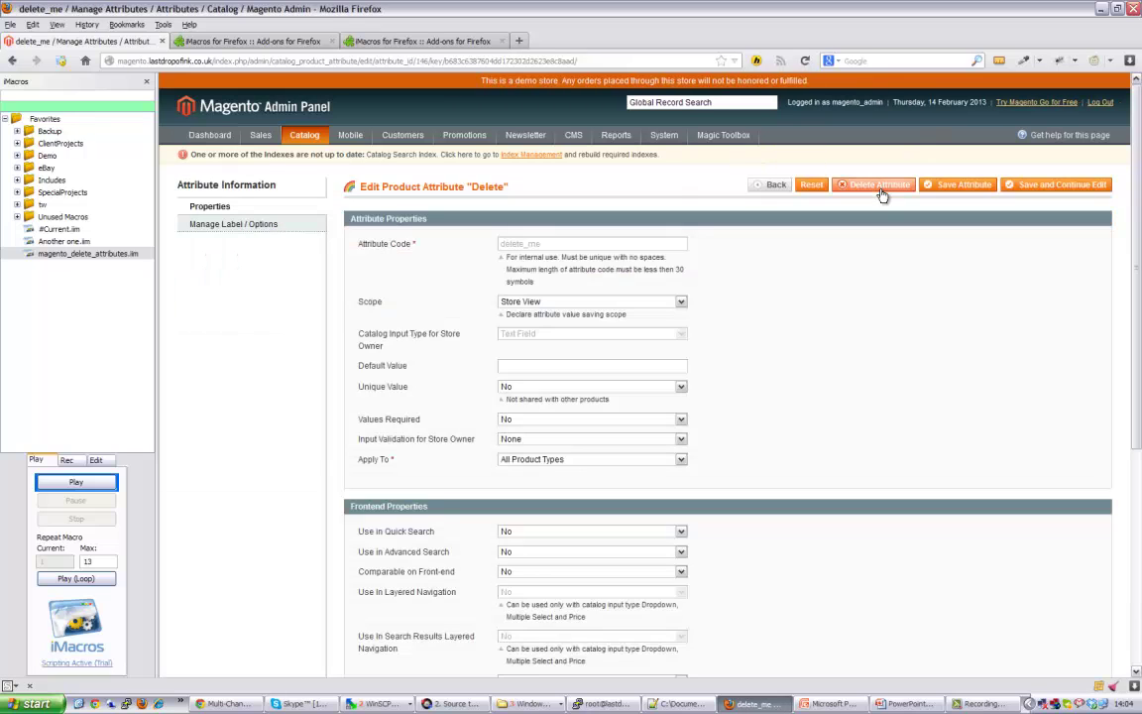
{"action": "left_click", "coordinate": [873, 188]}
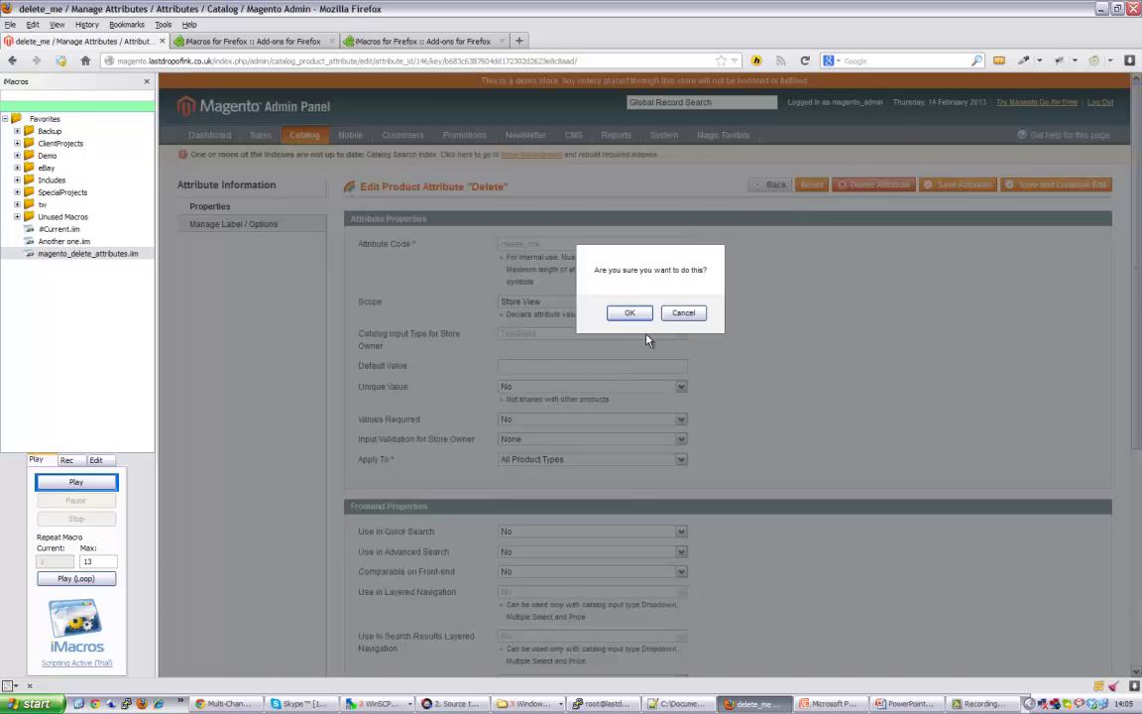
{"action": "left_click", "coordinate": [623, 315]}
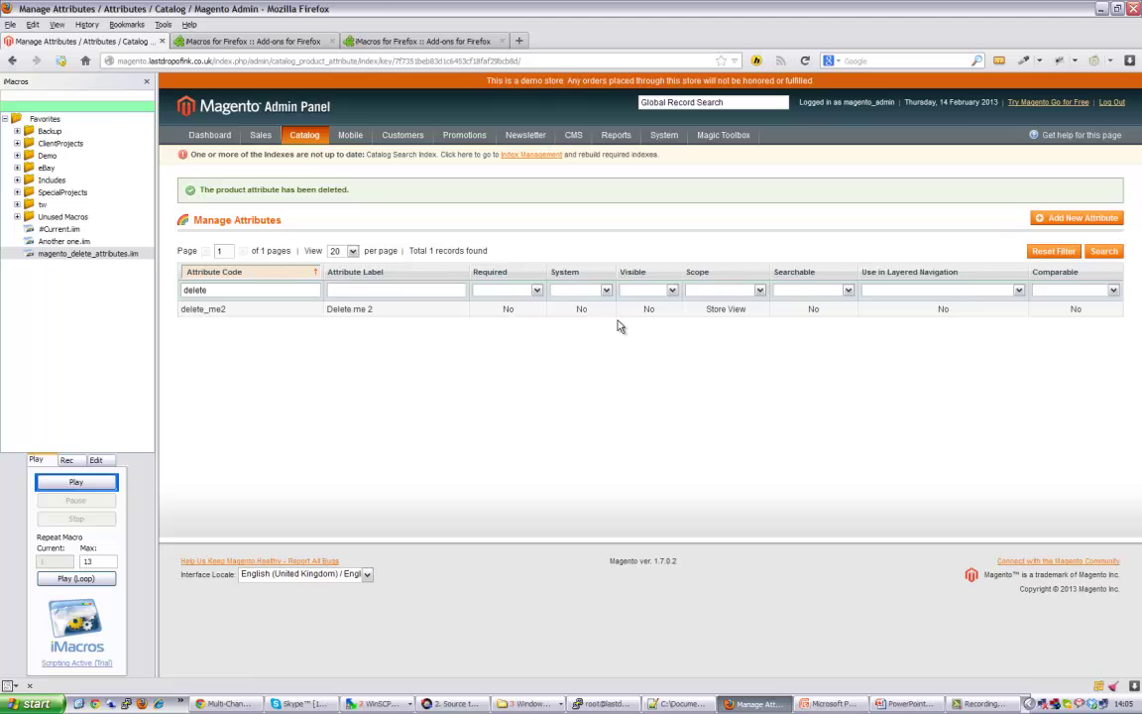
Record an iMacros macro of deleting the delete_me2 attribute, including the confirmation, and stop the recording
{"action": "left_click", "coordinate": [76, 226]}
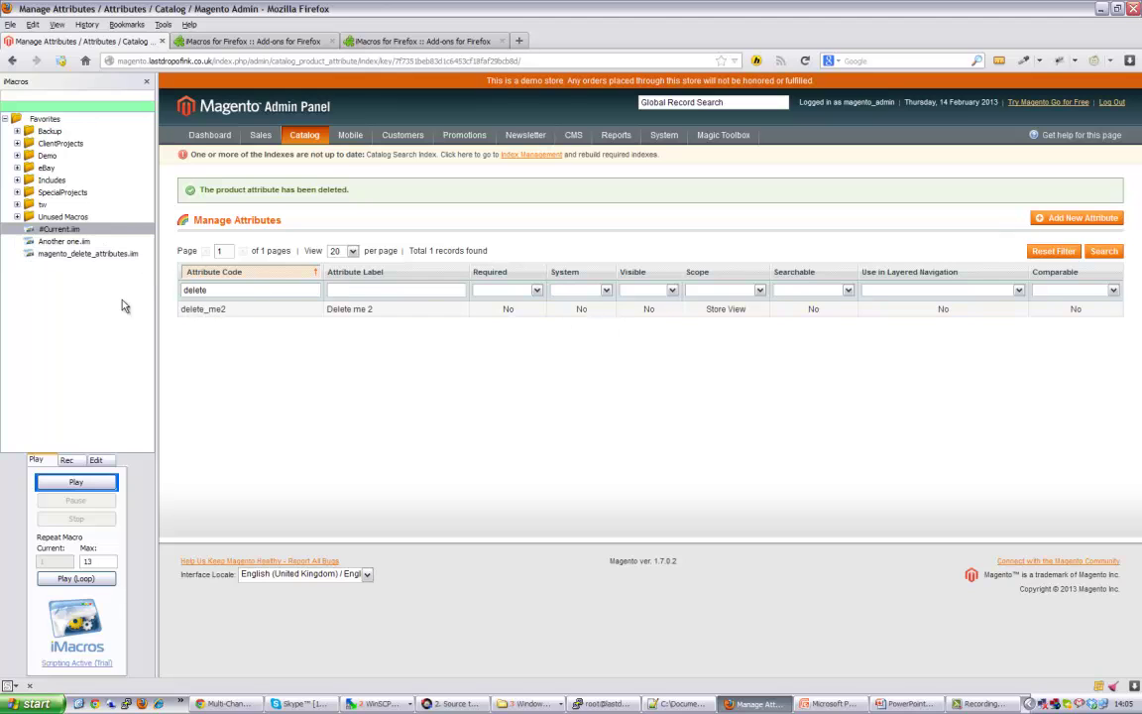
{"action": "left_click", "coordinate": [73, 461]}
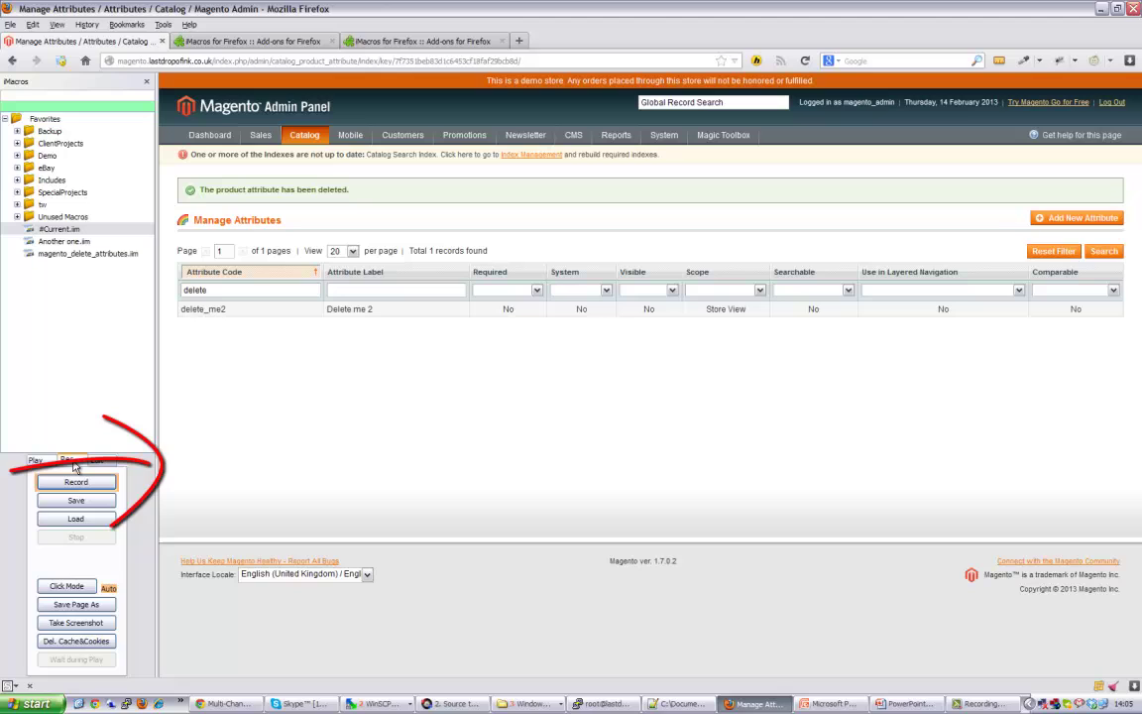
{"action": "left_click", "coordinate": [75, 483]}
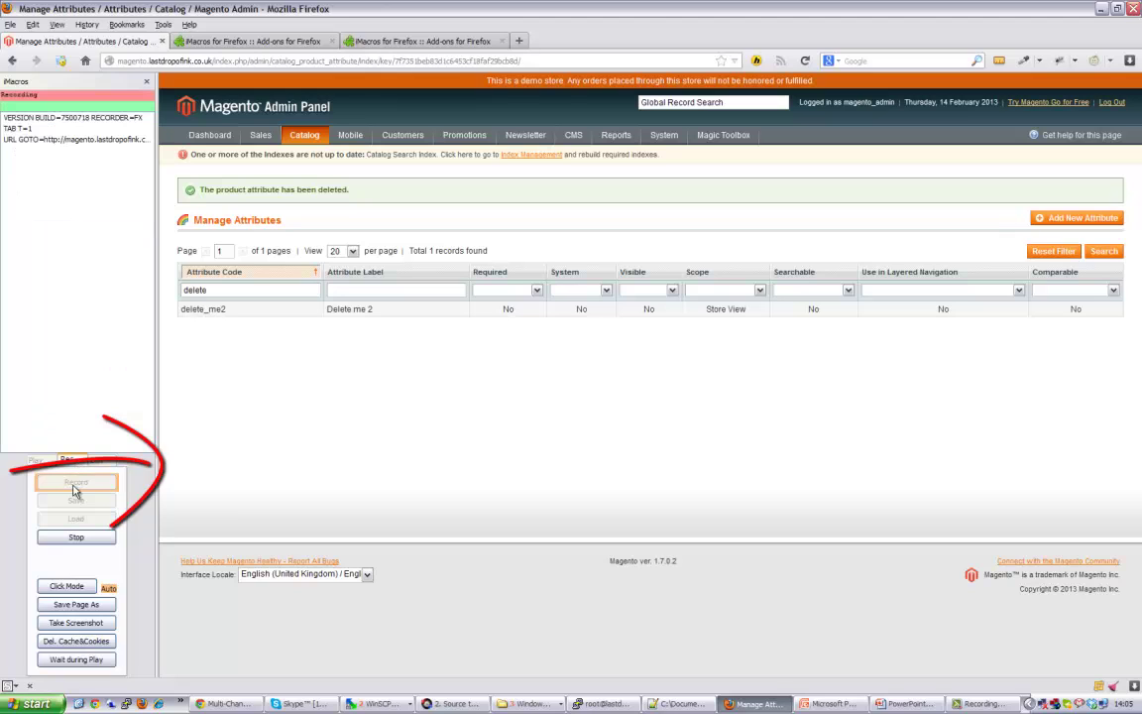
{"action": "left_click", "coordinate": [352, 311]}
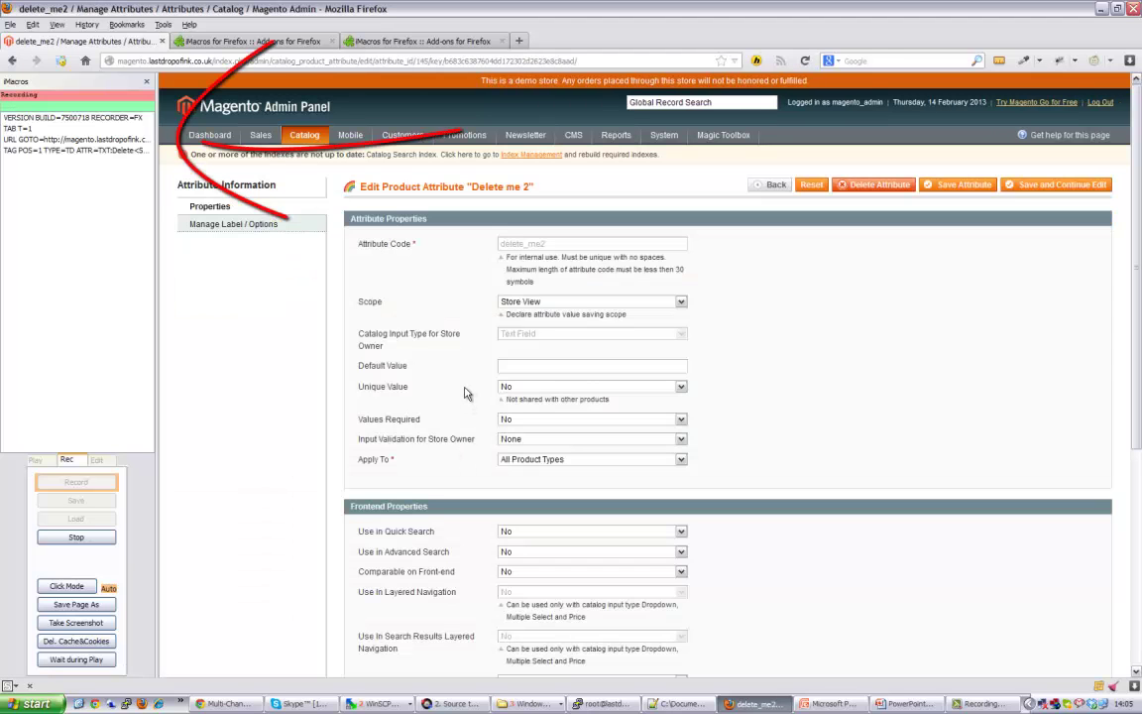
{"action": "left_click", "coordinate": [871, 189]}
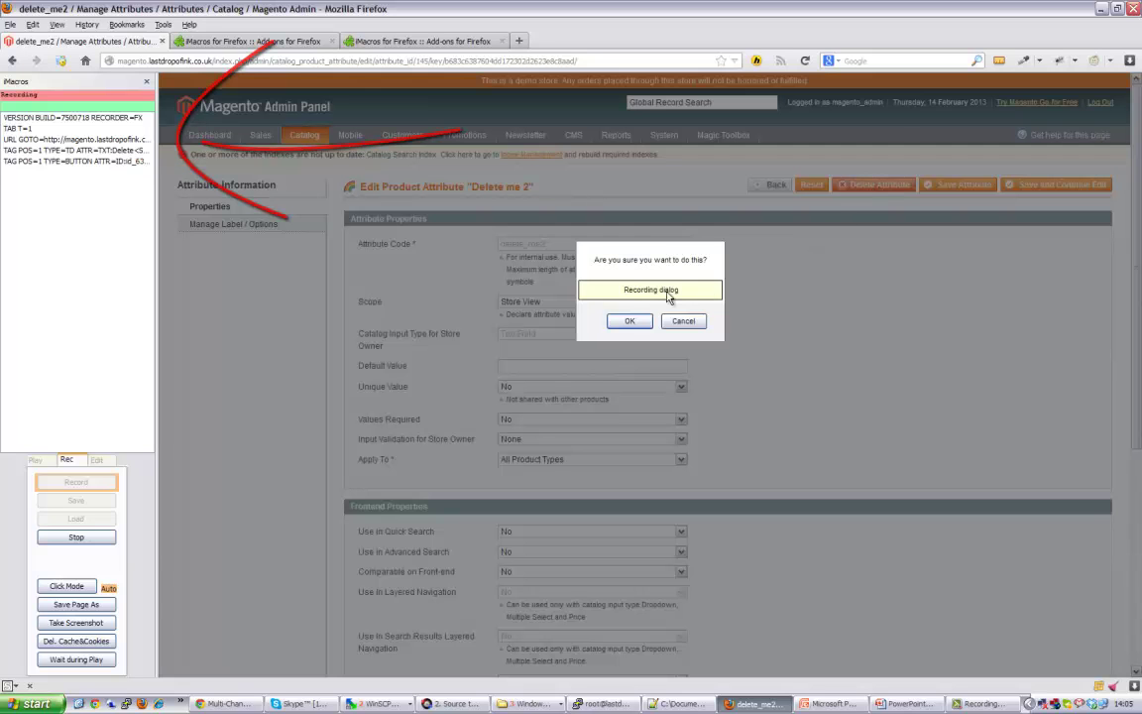
{"action": "left_click", "coordinate": [628, 327]}
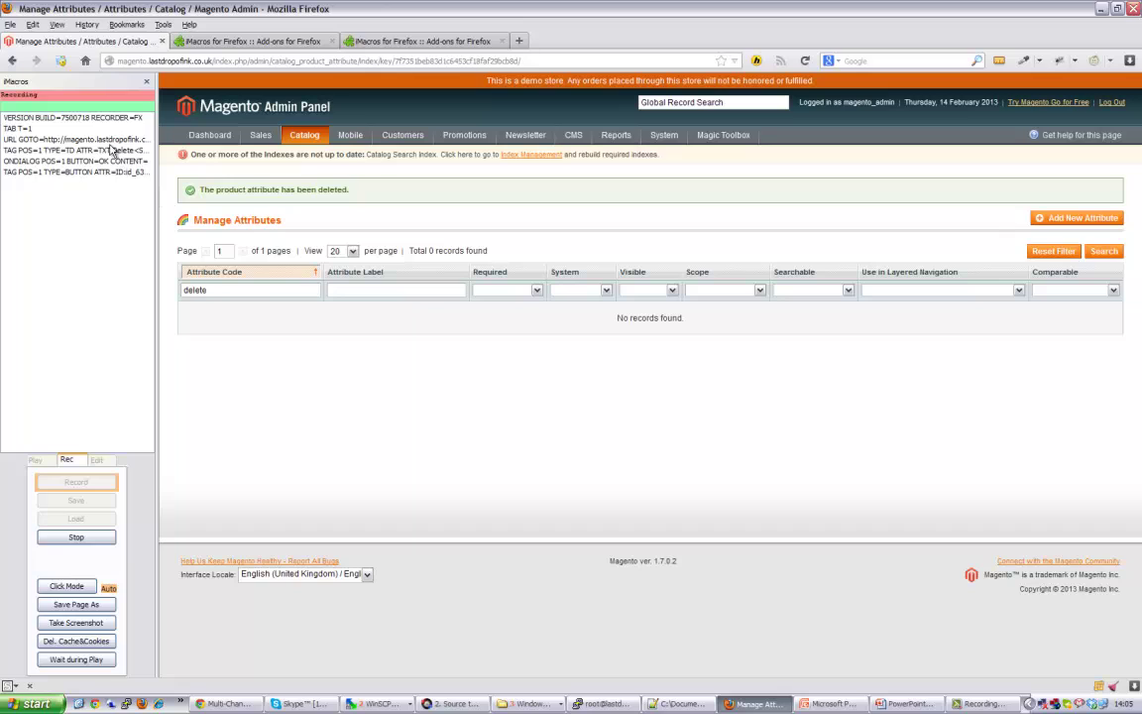
{"action": "left_click", "coordinate": [87, 536]}
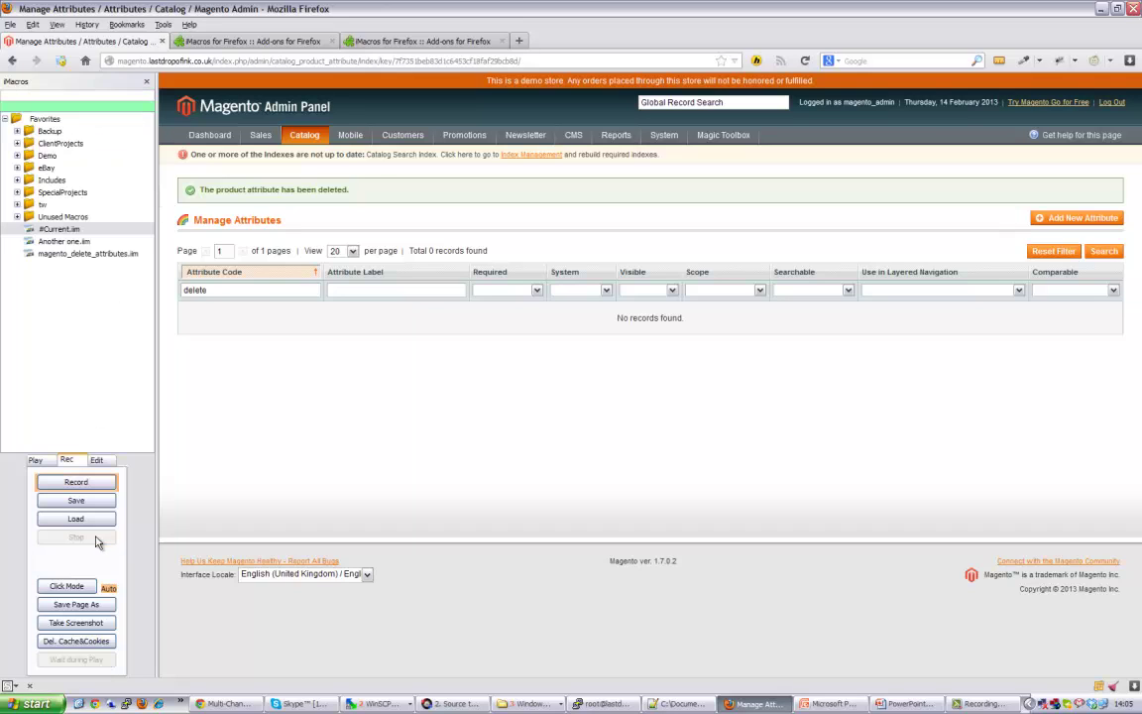
Open the recorded #Current.iim macro for editing, reload it from disk and examine its URL, attribute and dialog lines
{"action": "left_click", "coordinate": [59, 230]}
{"action": "left_click", "coordinate": [97, 460]}
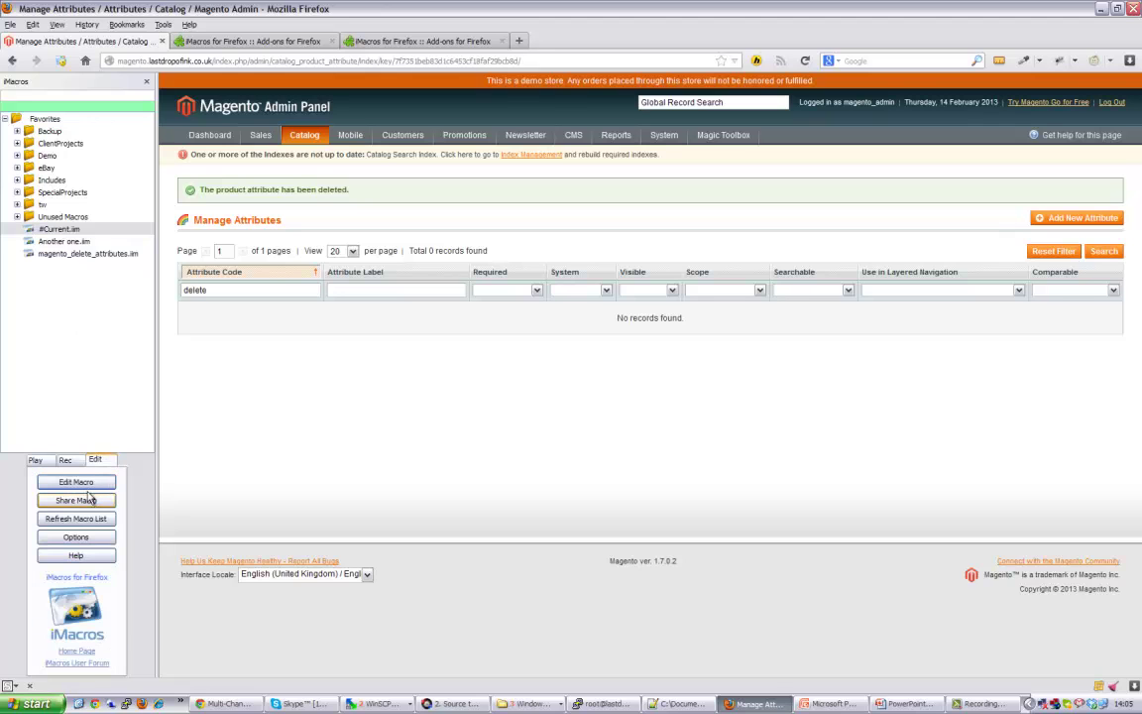
{"action": "left_click", "coordinate": [77, 483]}
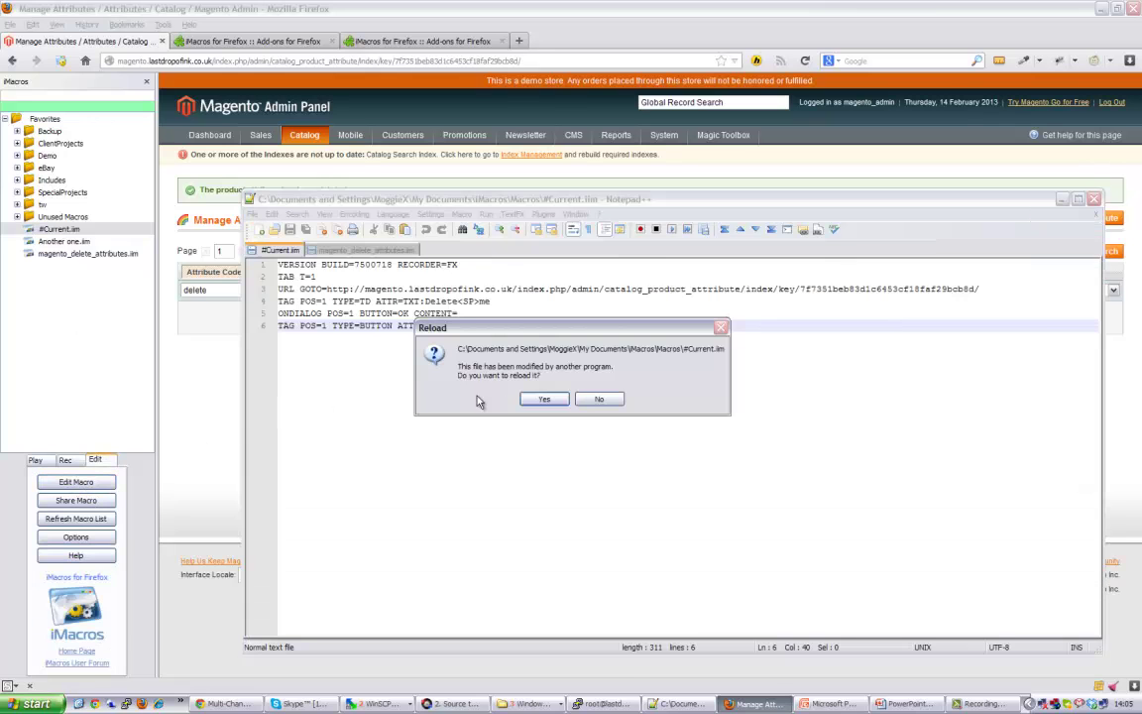
{"action": "left_click", "coordinate": [490, 363]}
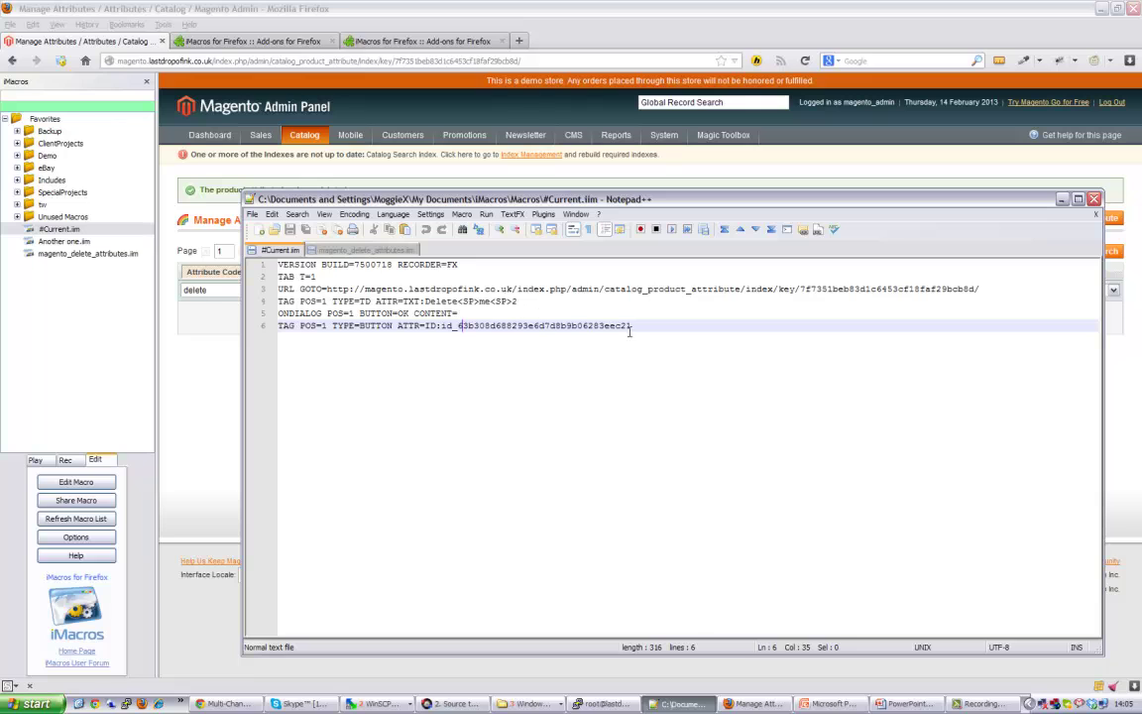
{"action": "left_click_drag", "start_coordinate": [634, 327], "coordinate": [298, 307]}
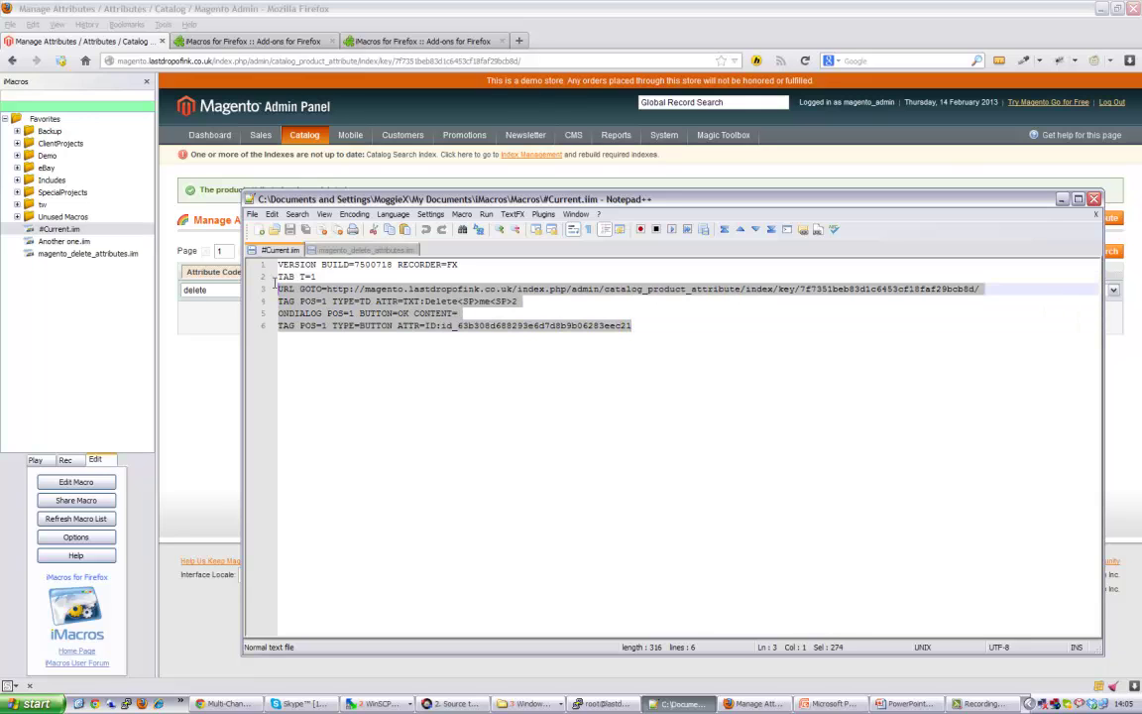
{"action": "left_click", "coordinate": [327, 288]}
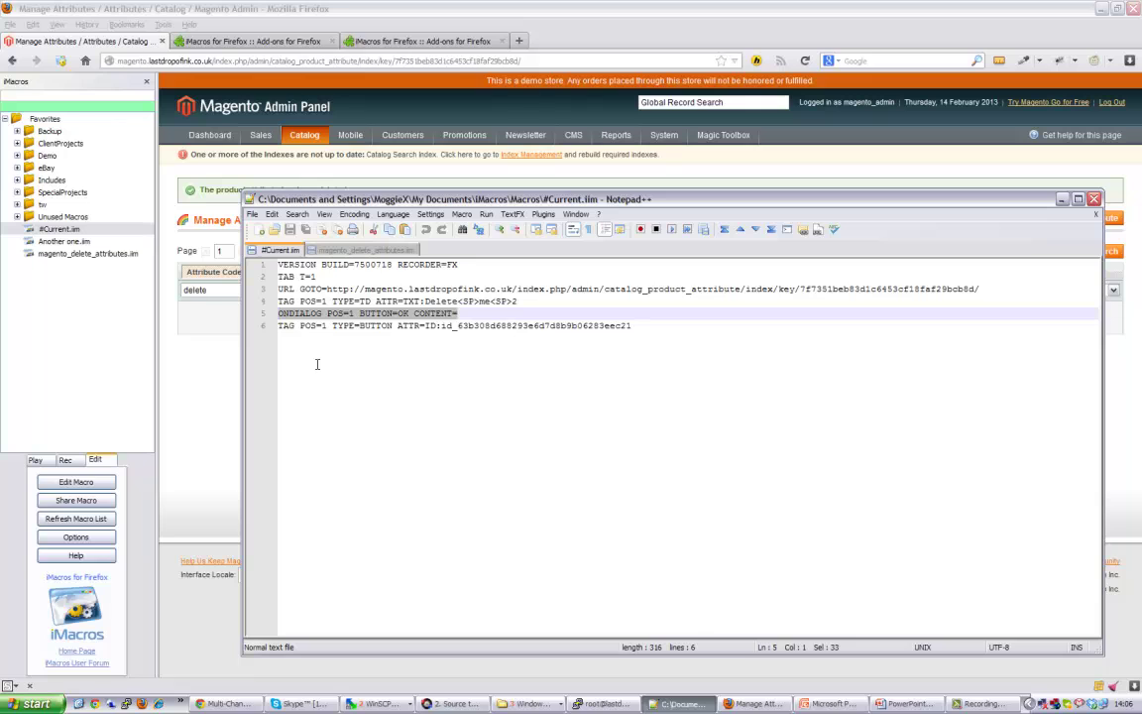
Back in Magento, create and save a new product attribute with the code delete_me and the admin label delete
{"action": "left_click", "coordinate": [204, 357]}
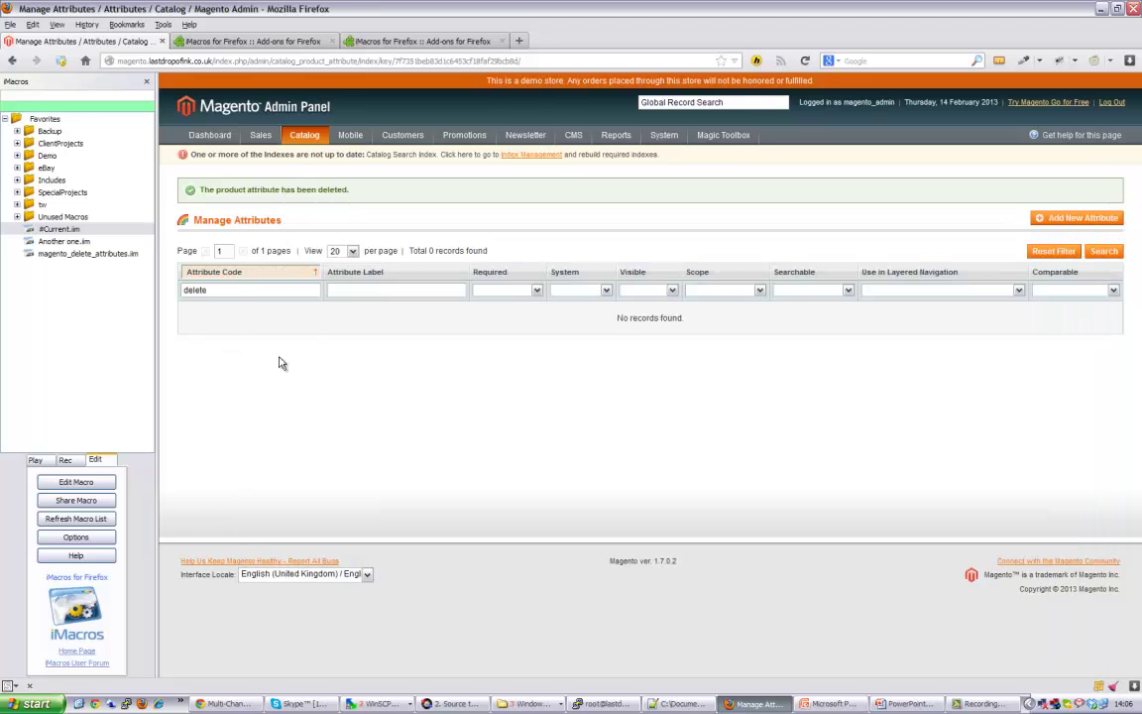
{"action": "left_click", "coordinate": [1076, 217]}
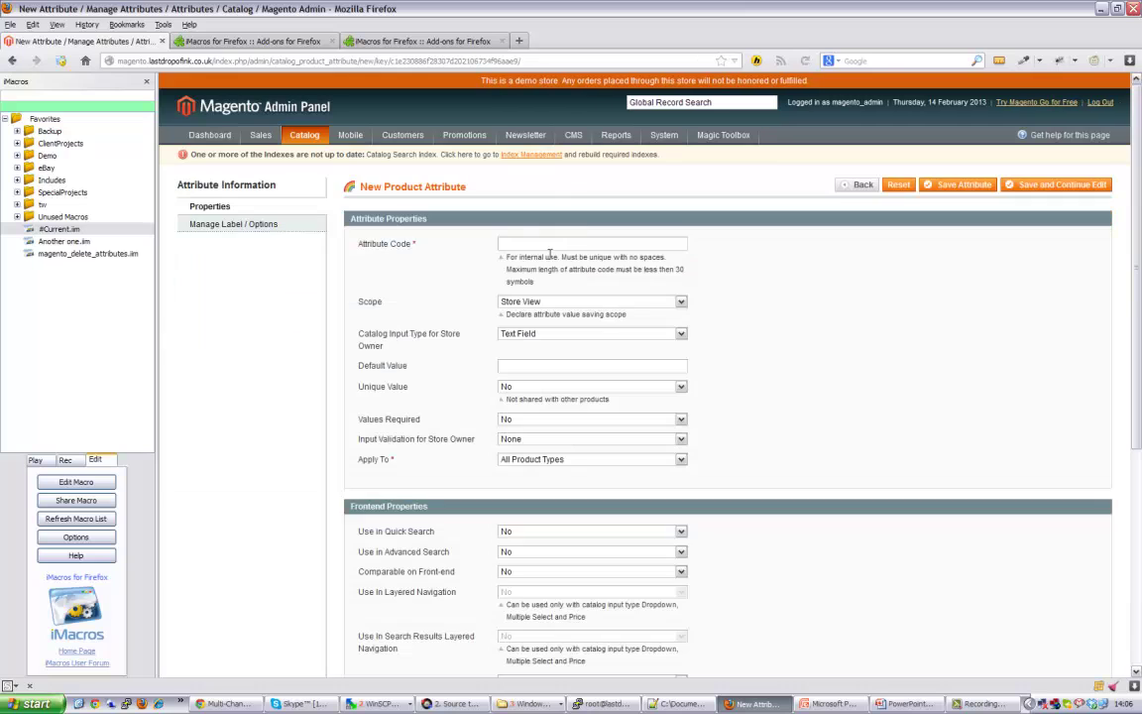
{"action": "left_click", "coordinate": [516, 244]}
{"action": "type", "text": "delete"}
{"action": "key", "text": "Down"}
{"action": "key", "text": "Return"}
{"action": "left_click", "coordinate": [266, 228]}
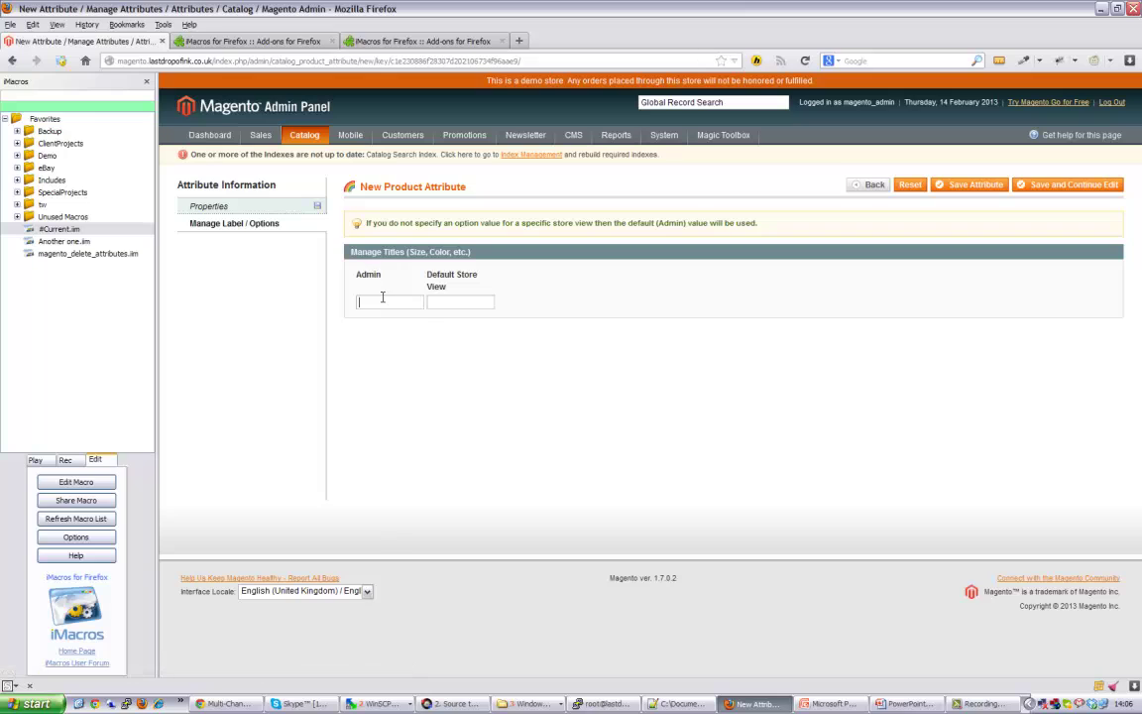
{"action": "type", "text": "delete"}
{"action": "left_click", "coordinate": [959, 182]}
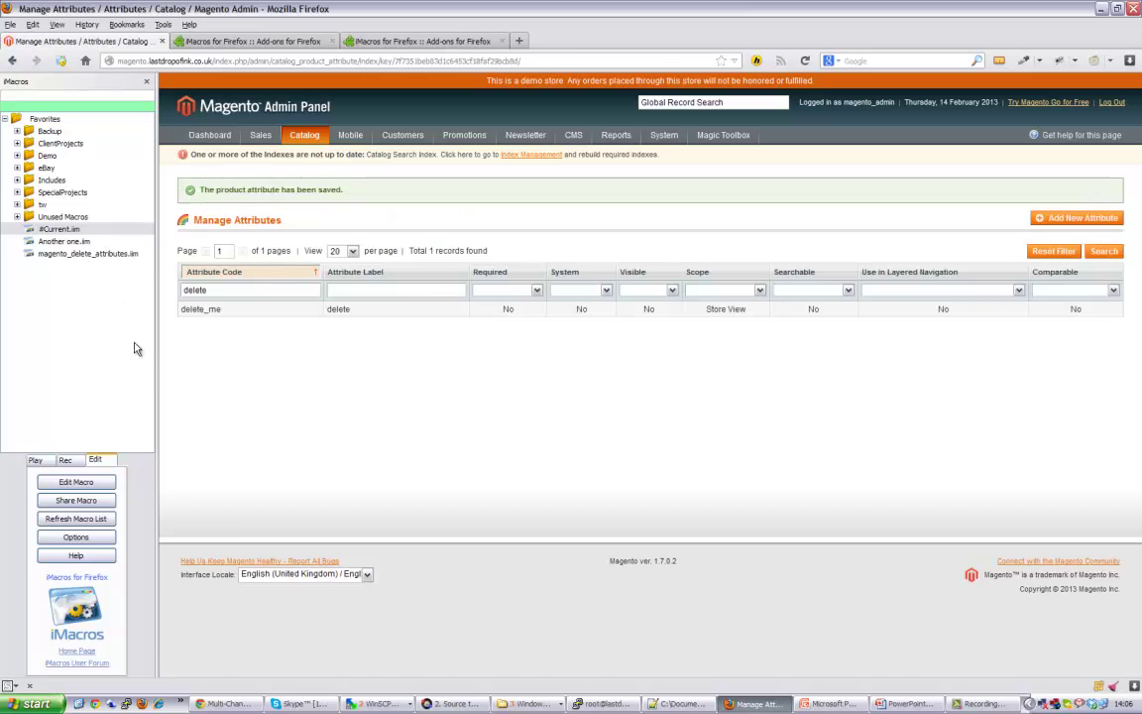
Play the recorded #Current.iim macro once against the new attribute
{"action": "left_click", "coordinate": [42, 461]}
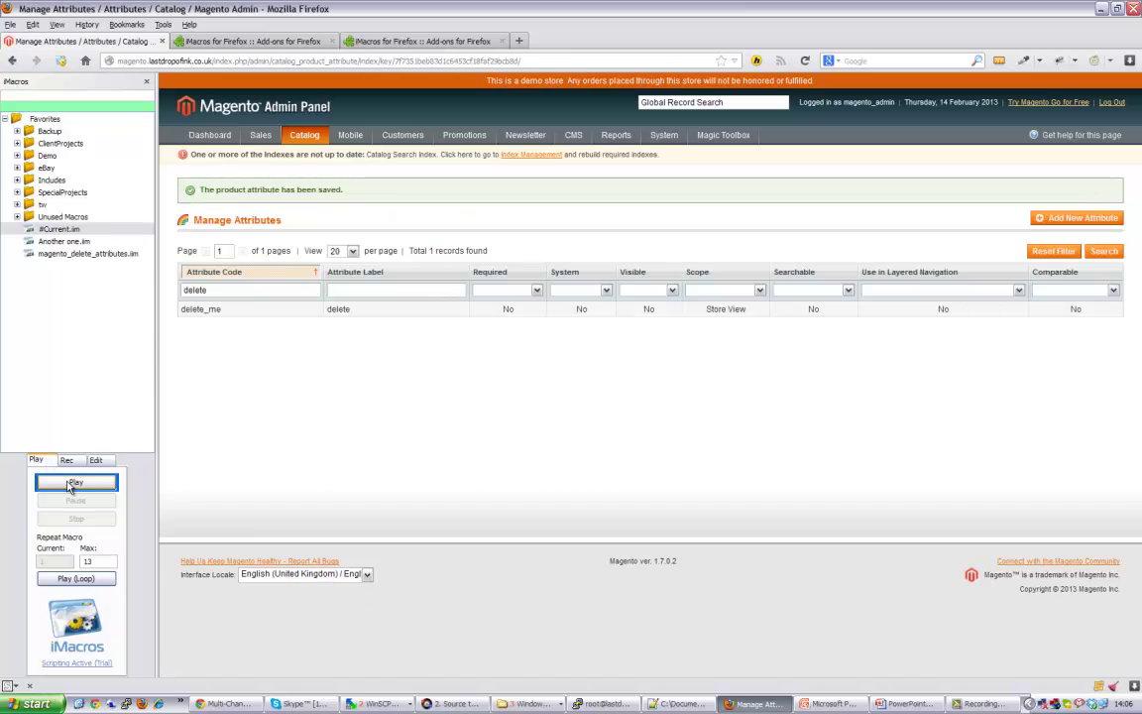
{"action": "left_click", "coordinate": [70, 482]}
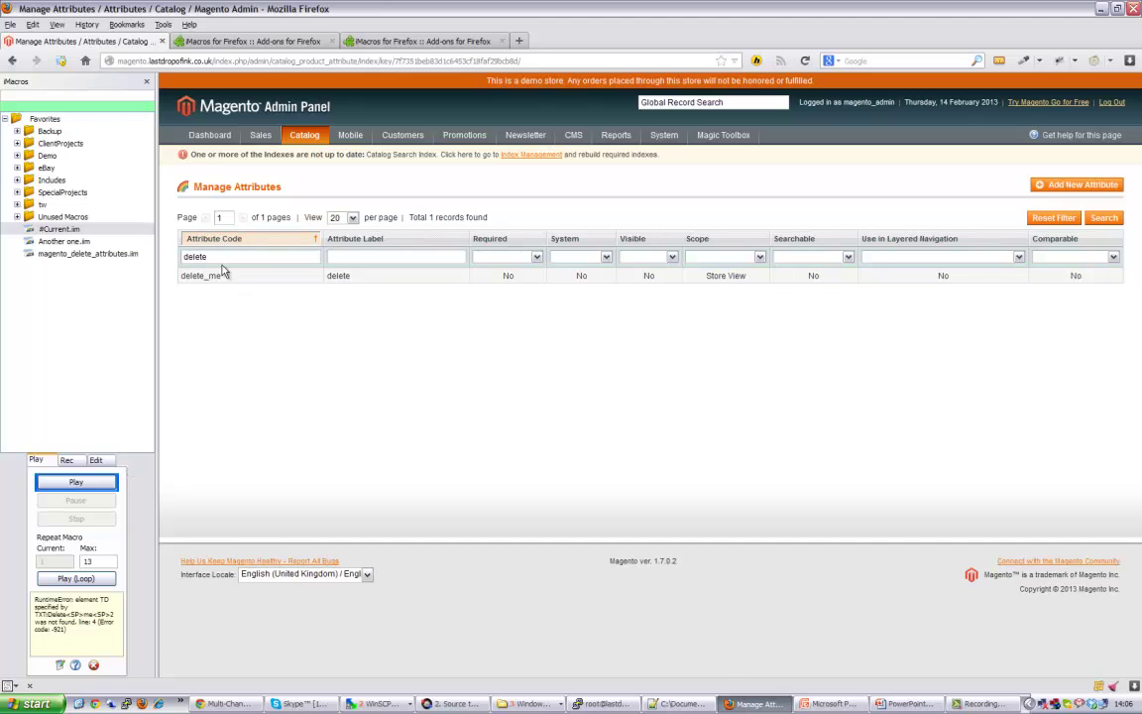
Switch to Notepad++ and examine the attribute name and the button ID hard-coded in #Current.iim
{"action": "left_click", "coordinate": [680, 703]}
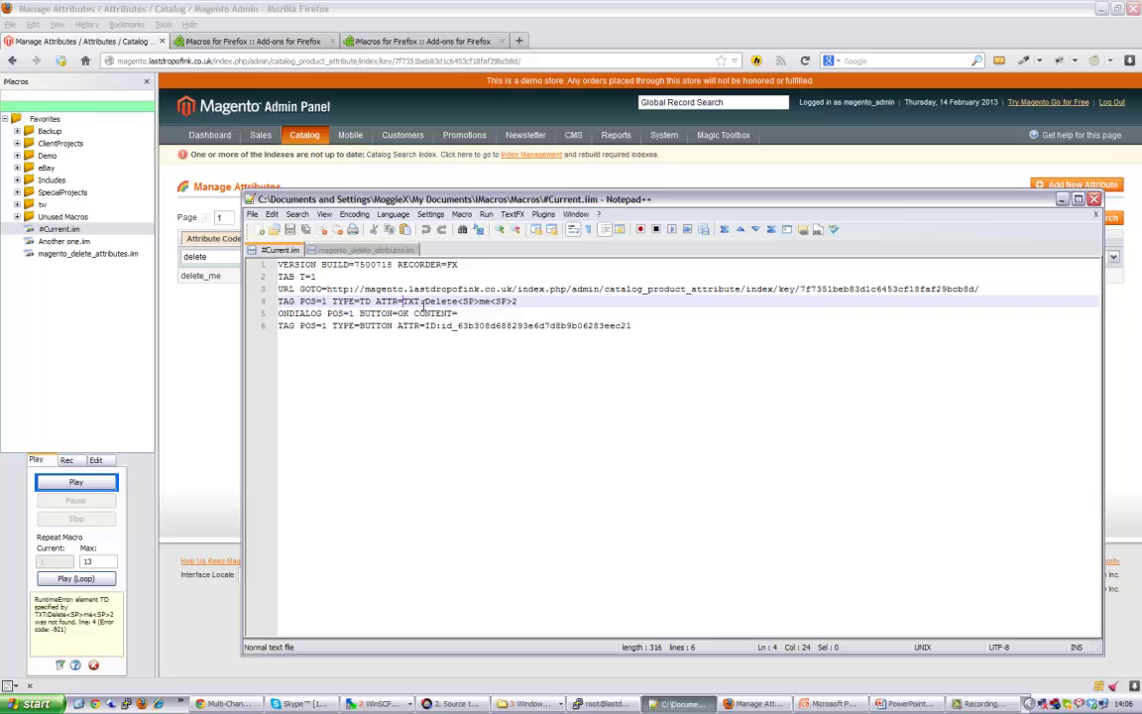
{"action": "left_click_drag", "start_coordinate": [424, 301], "coordinate": [472, 310]}
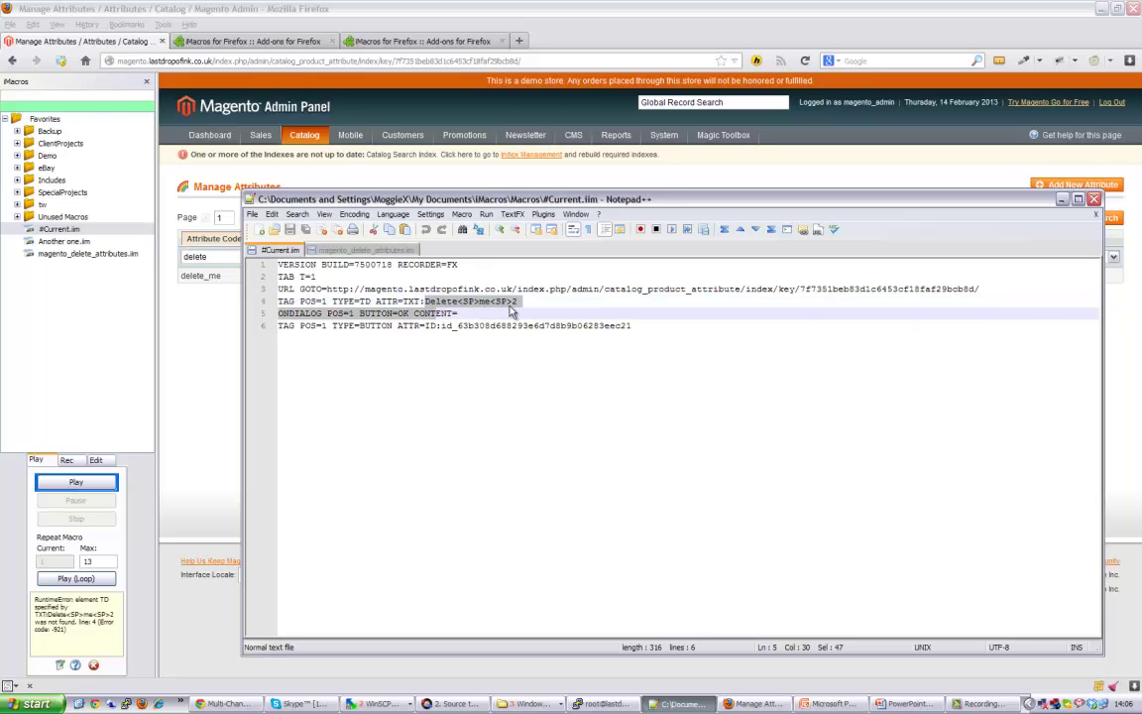
{"action": "left_click", "coordinate": [511, 301]}
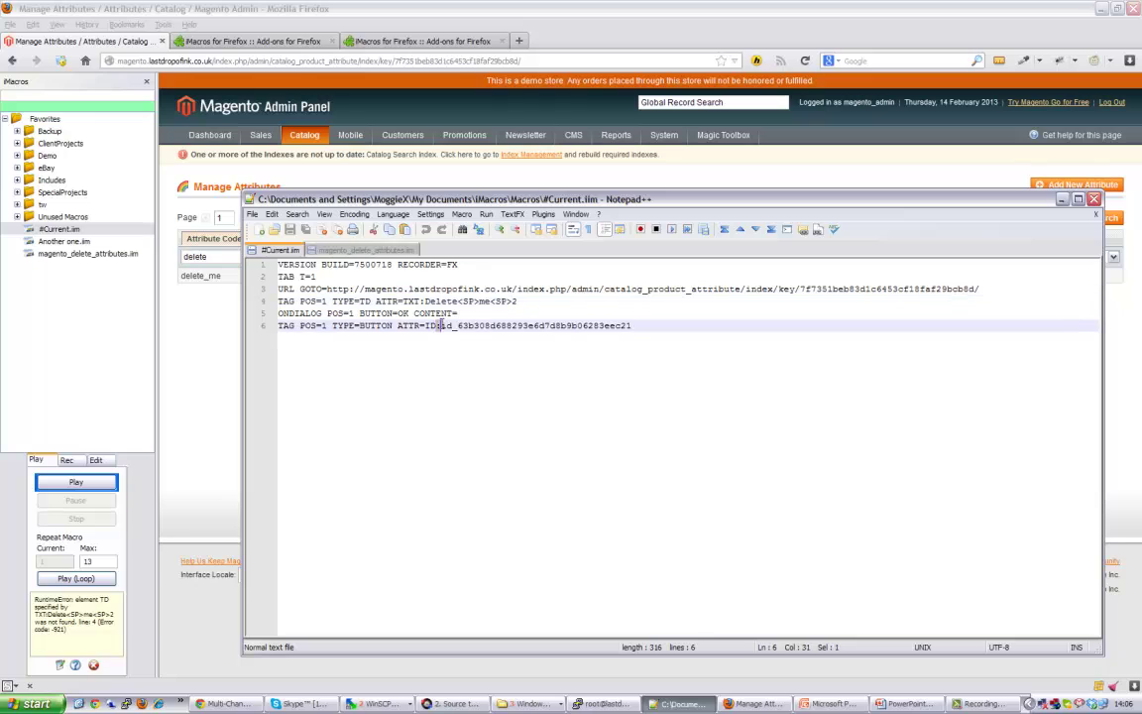
{"action": "mouse_move", "coordinate": [436, 325]}
{"action": "left_mouse_down"}
{"action": "mouse_move", "coordinate": [636, 328]}
{"action": "mouse_move", "coordinate": [448, 327]}
{"action": "mouse_move", "coordinate": [459, 327]}
{"action": "left_mouse_up"}
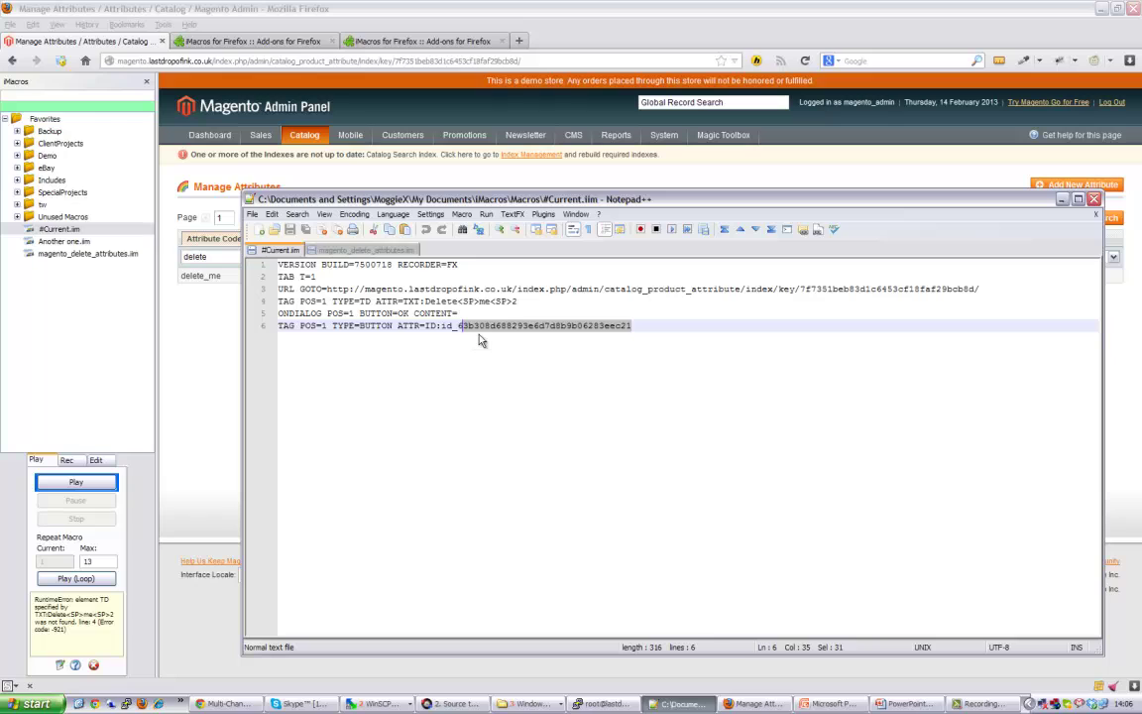
{"action": "key", "text": "End"}
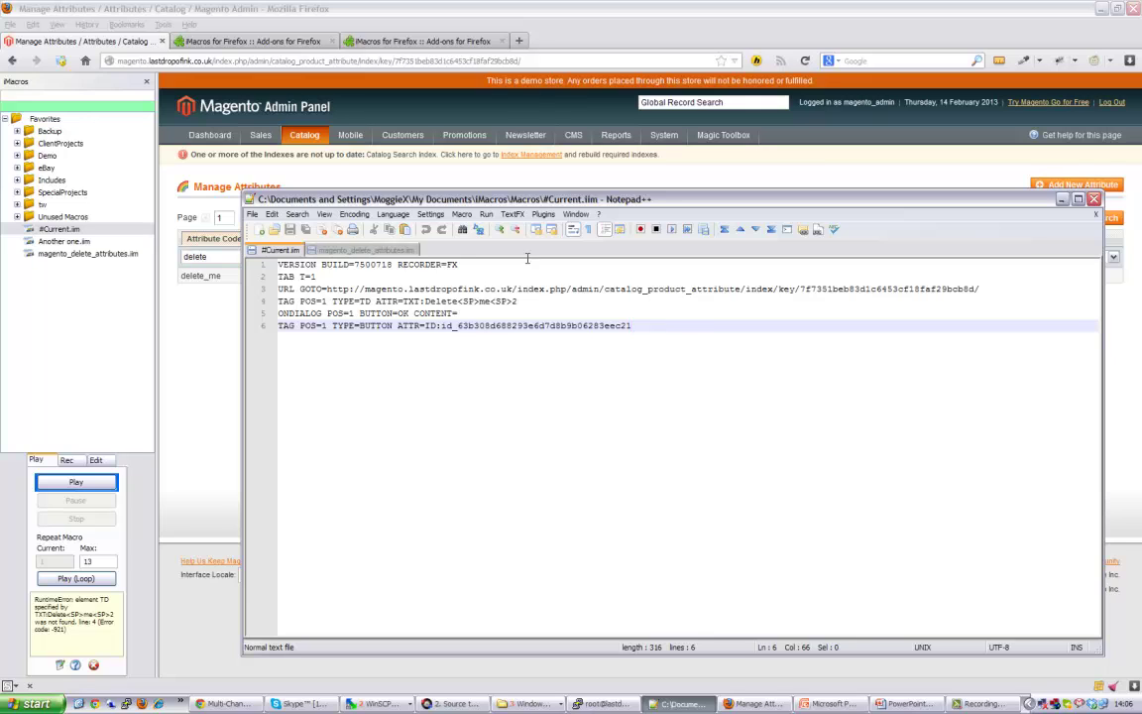
Open the magento_delete_attributes.iim macro for editing and examine its attribute cell, dialog and delete button class lines
{"action": "left_click", "coordinate": [117, 254]}
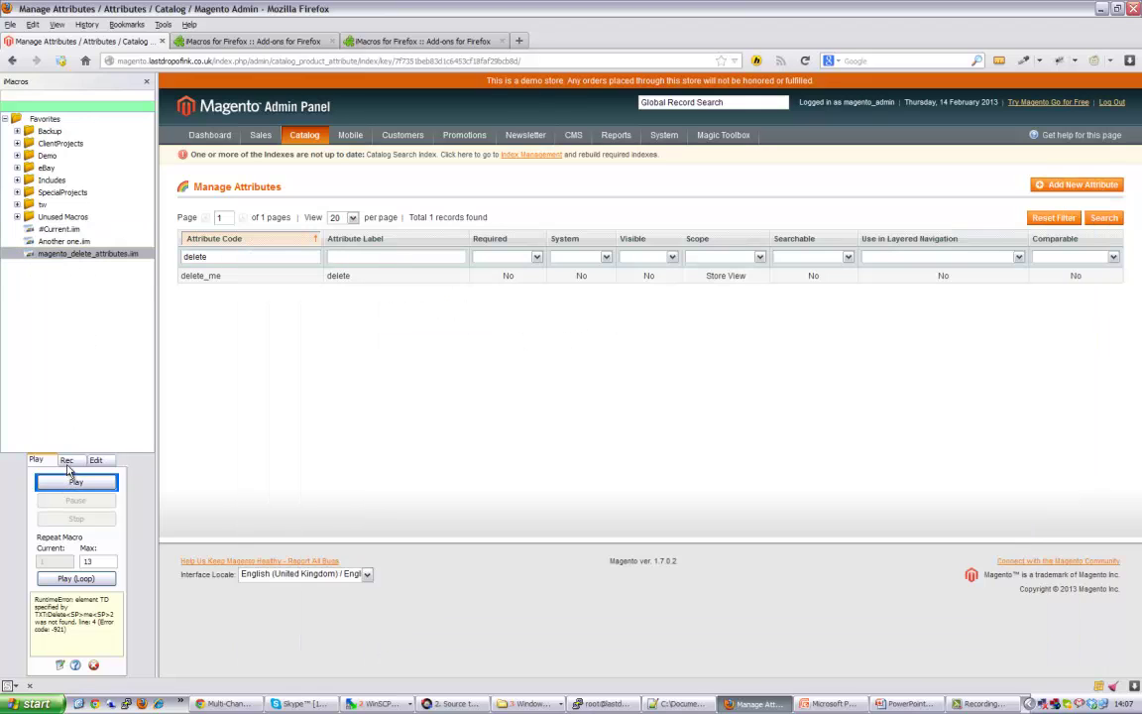
{"action": "left_click", "coordinate": [95, 461]}
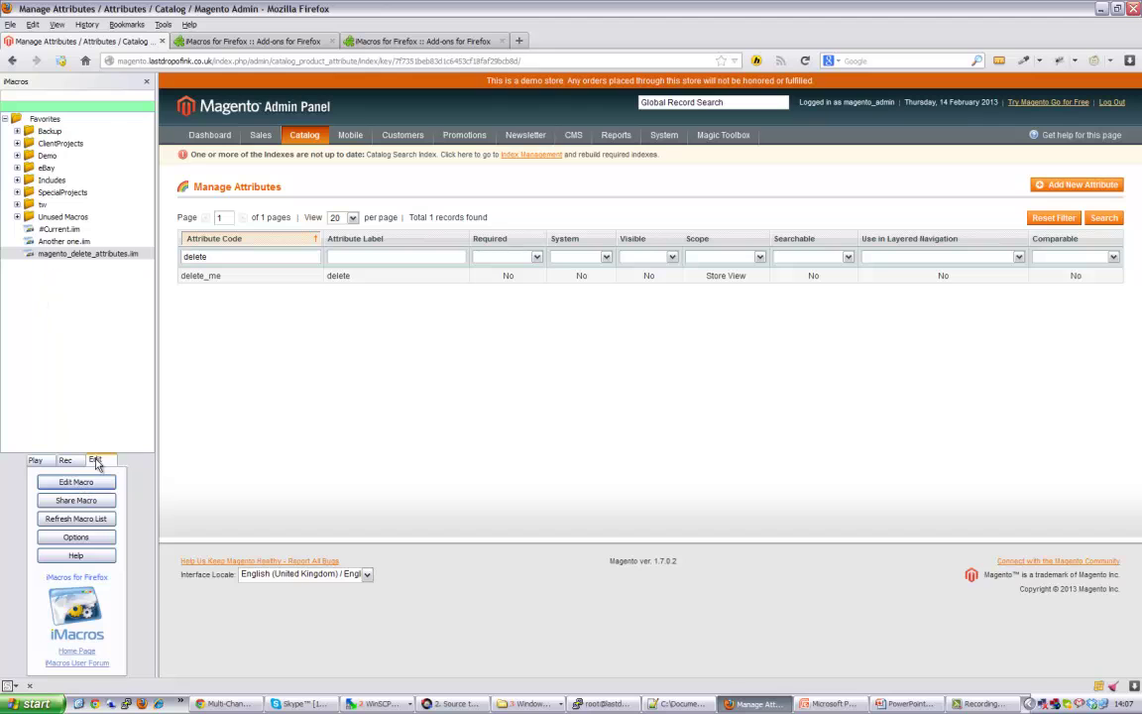
{"action": "left_click", "coordinate": [75, 482]}
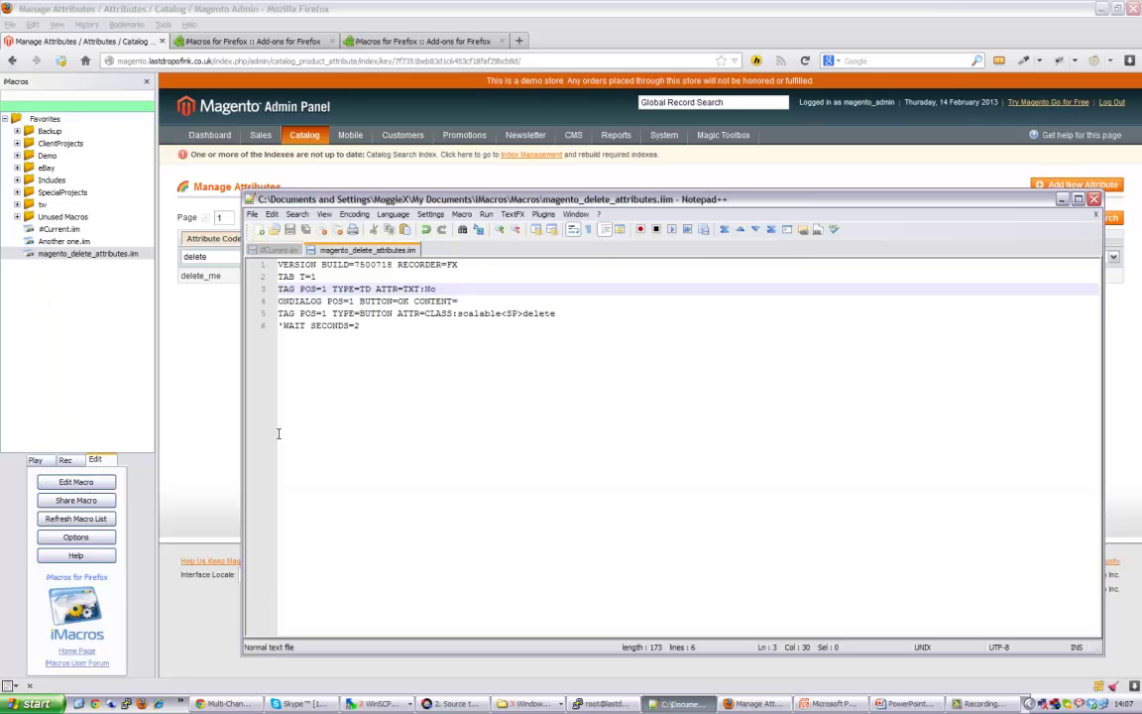
{"action": "left_click_drag", "start_coordinate": [382, 336], "coordinate": [256, 241]}
{"action": "left_click", "coordinate": [381, 312]}
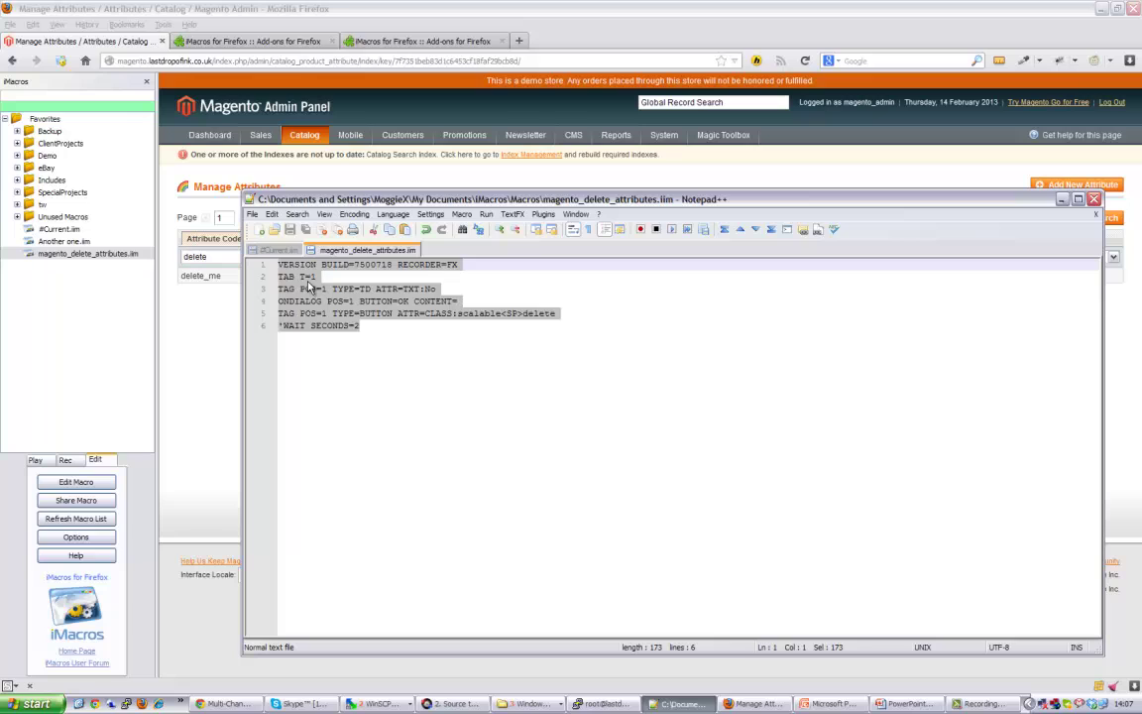
{"action": "left_click_drag", "start_coordinate": [436, 288], "coordinate": [278, 285]}
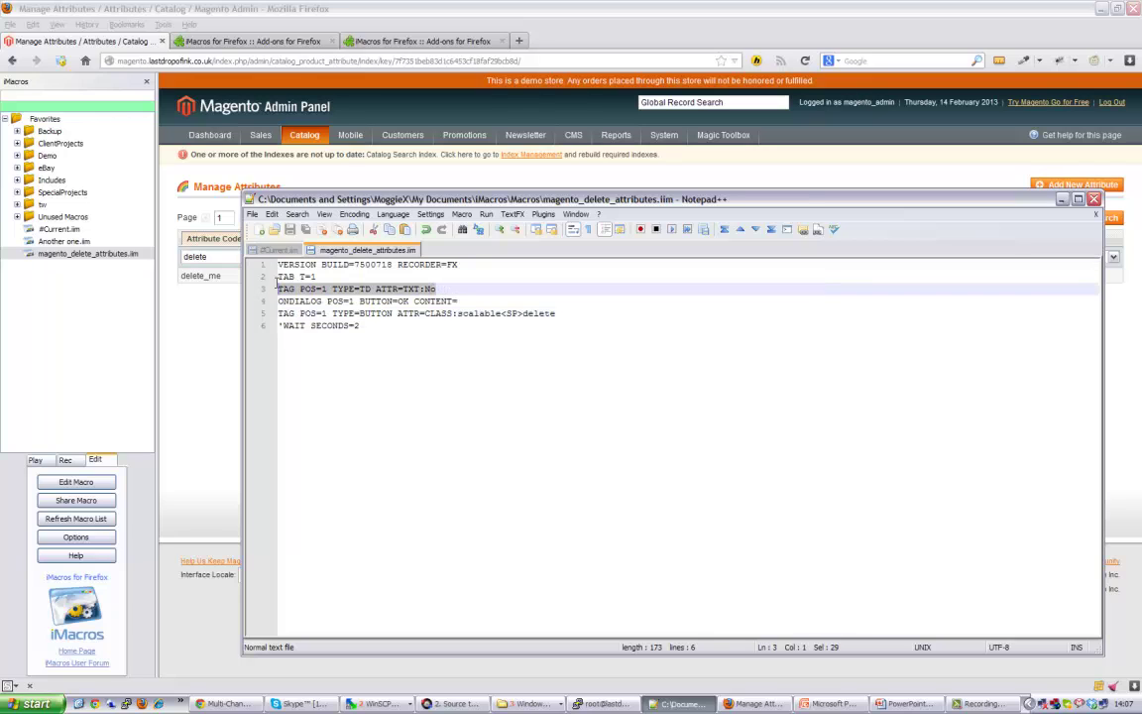
{"action": "left_click", "coordinate": [427, 266]}
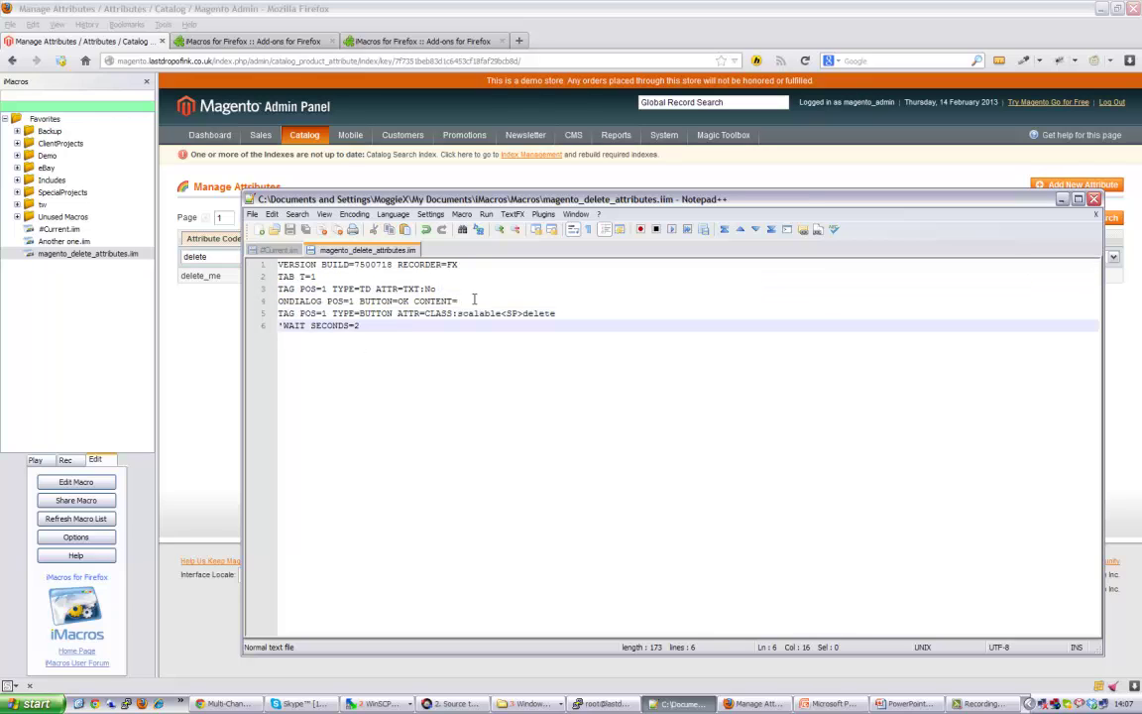
{"action": "left_click_drag", "start_coordinate": [457, 301], "coordinate": [269, 300]}
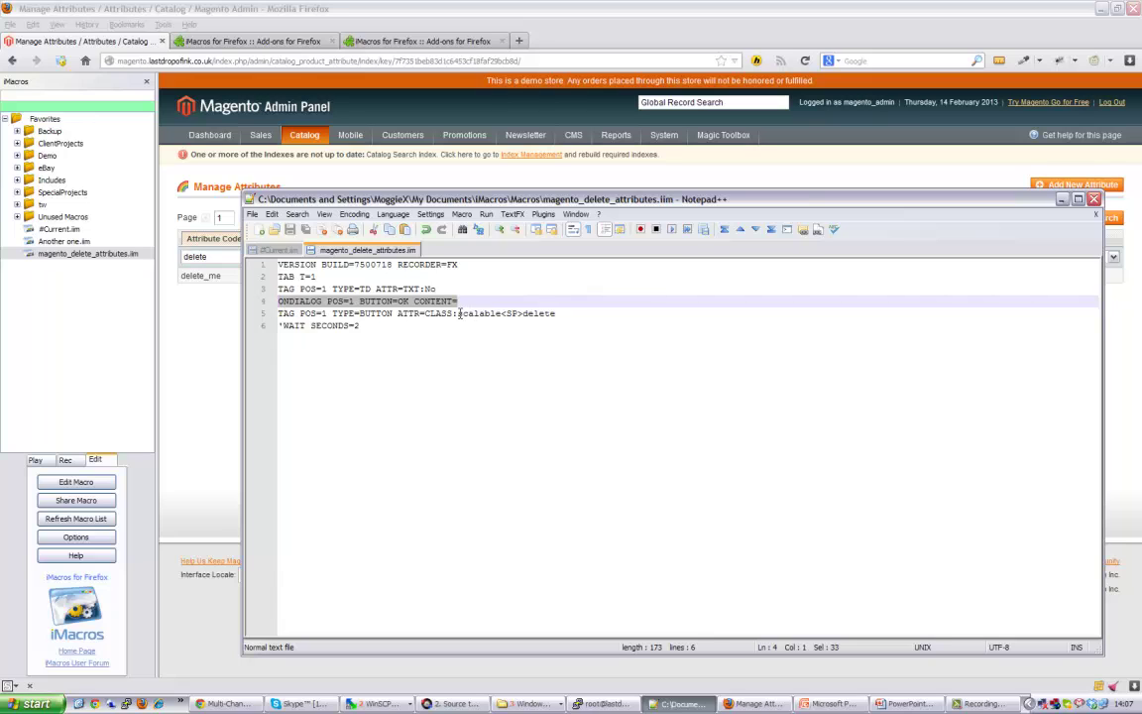
{"action": "left_click_drag", "start_coordinate": [457, 313], "coordinate": [562, 313]}
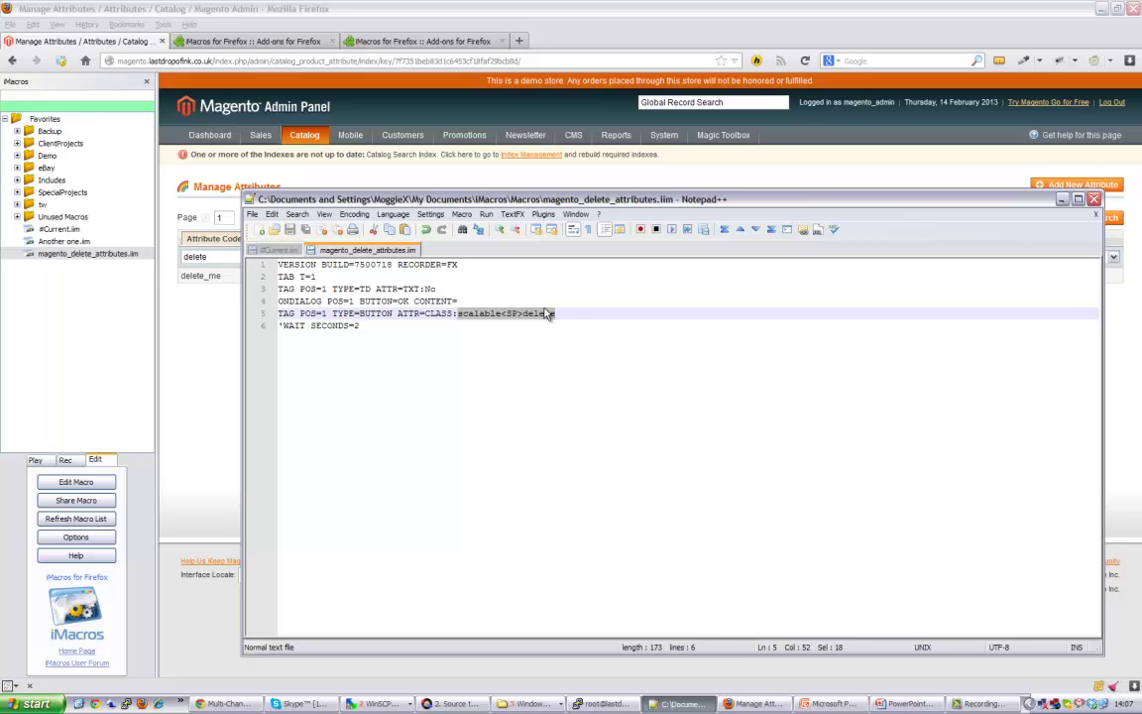
Remove the commented-out WAIT SECONDS=2 line from the end of magento_delete_attributes.iim and save the macro
{"action": "left_click_drag", "start_coordinate": [360, 325], "coordinate": [250, 327]}
{"action": "key", "text": "BackSpace"}
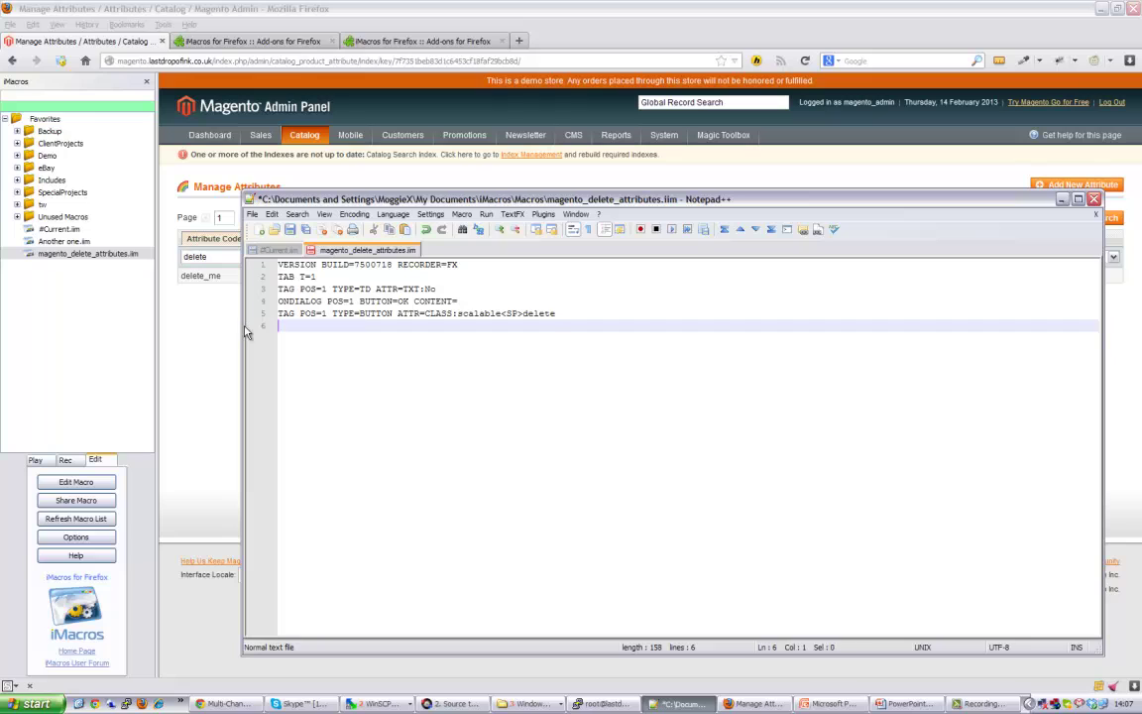
{"action": "key", "text": "BackSpace"}
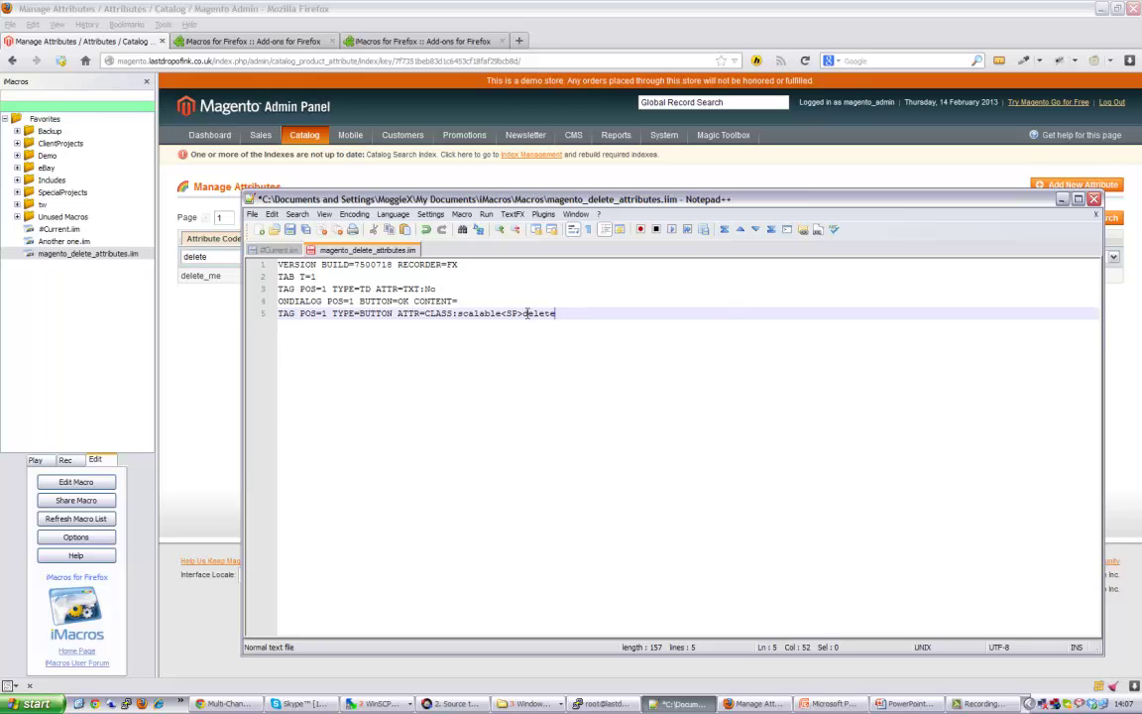
{"action": "key", "text": "ctrl+s"}
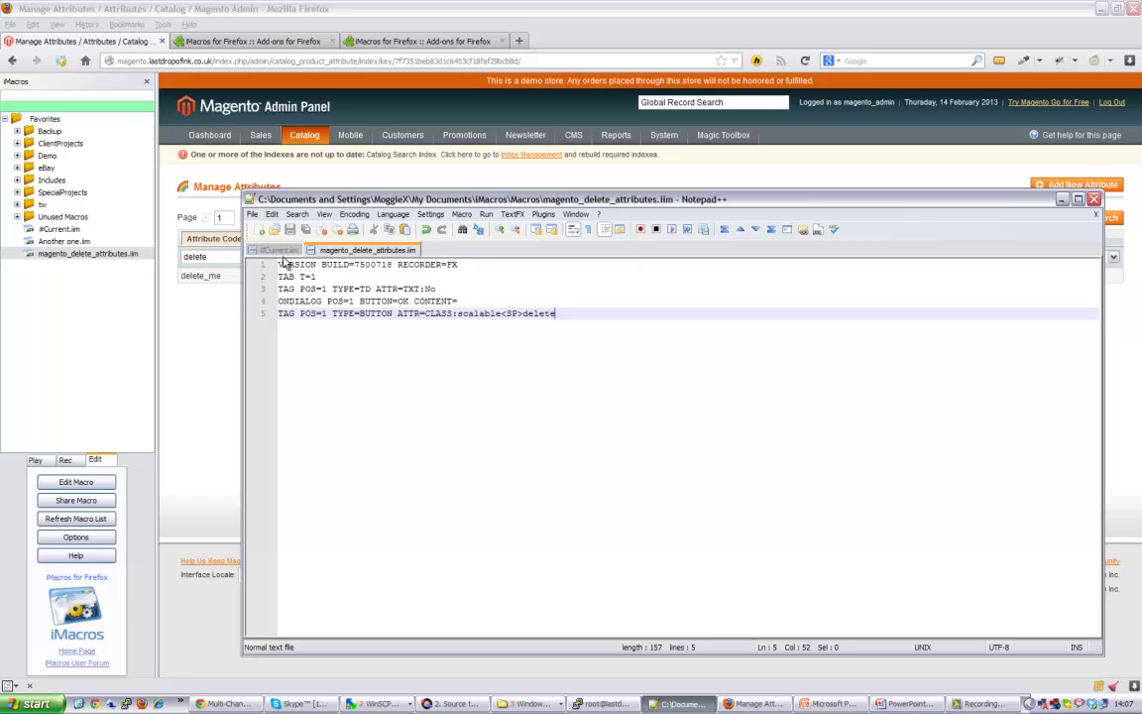
Back in Firefox, play the magento_delete_attributes.iim macro once to delete the delete_me attribute
{"action": "left_click", "coordinate": [68, 254]}
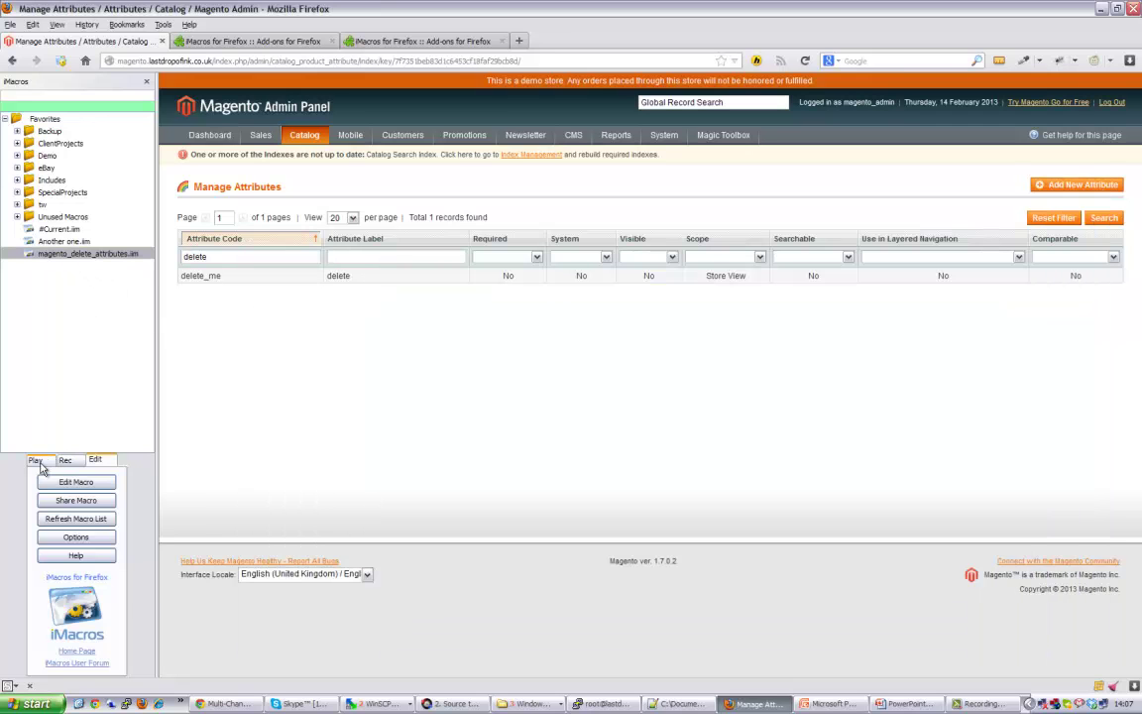
{"action": "left_click", "coordinate": [35, 459]}
{"action": "left_click", "coordinate": [77, 482]}
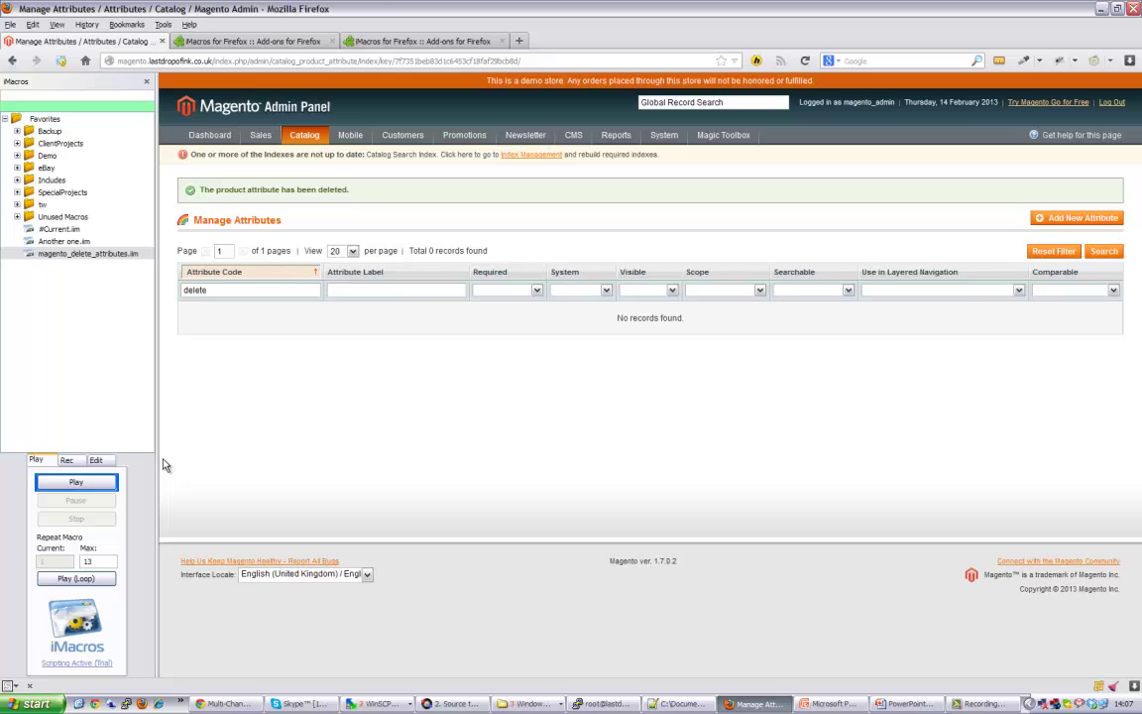
Filter the Manage Attributes list by the attribute code att_
{"action": "left_click_drag", "start_coordinate": [211, 290], "coordinate": [155, 288]}
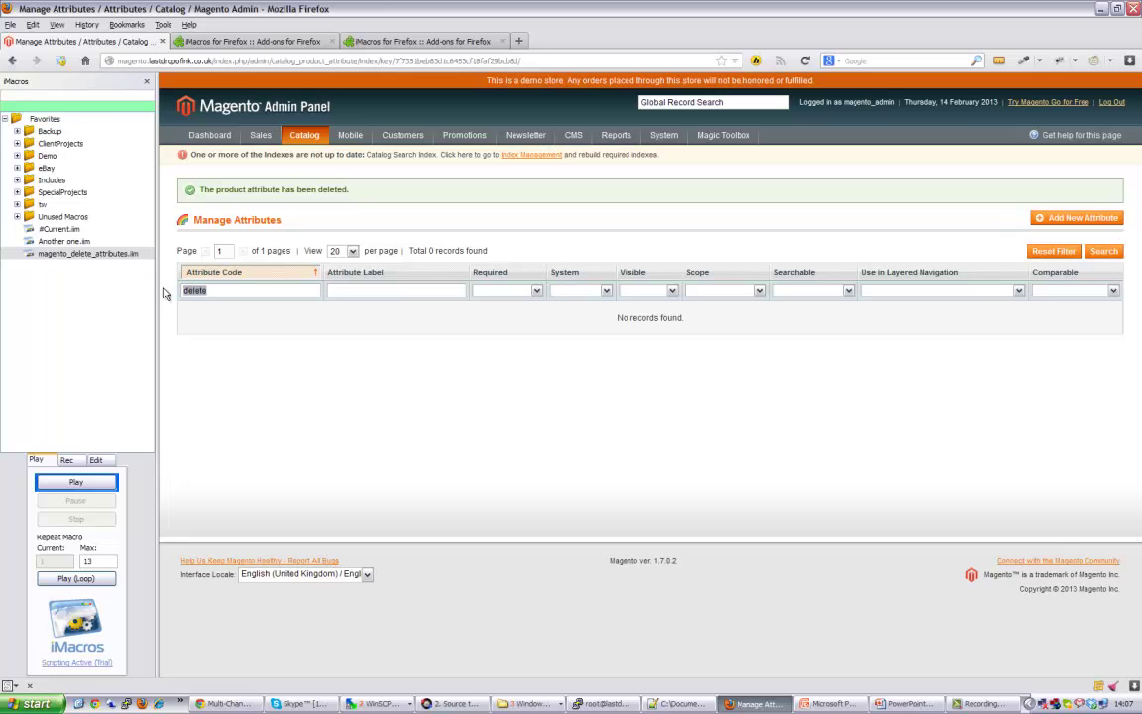
{"action": "type", "text": "att_"}
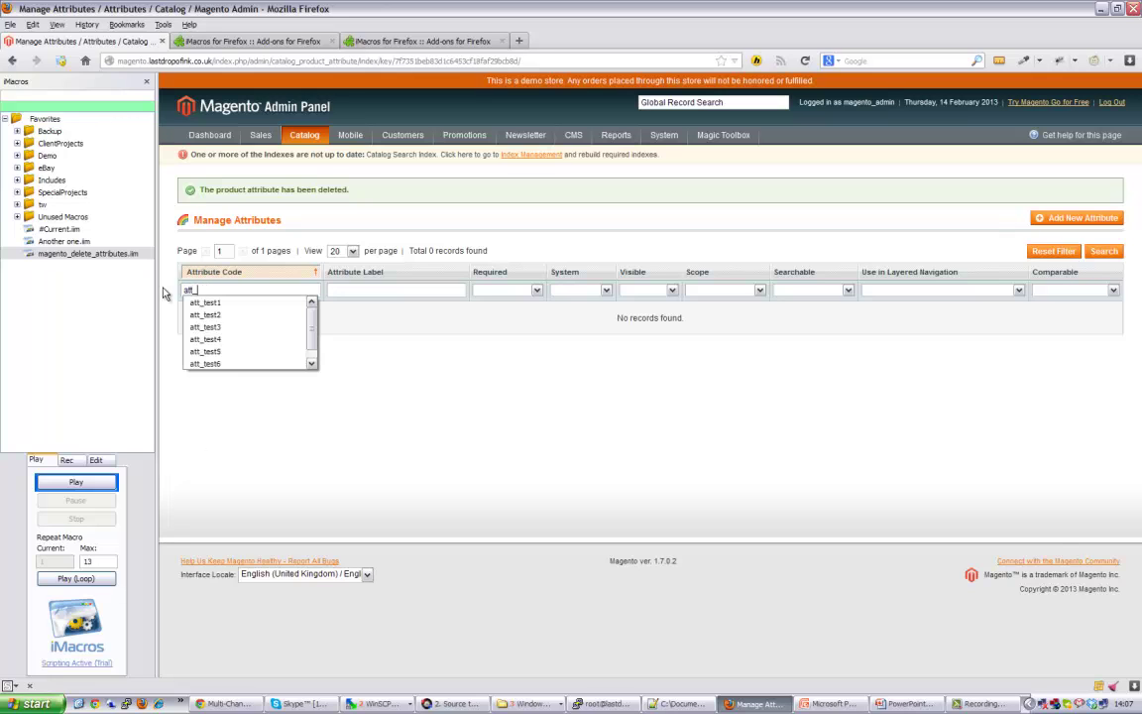
{"action": "left_click", "coordinate": [1108, 254]}
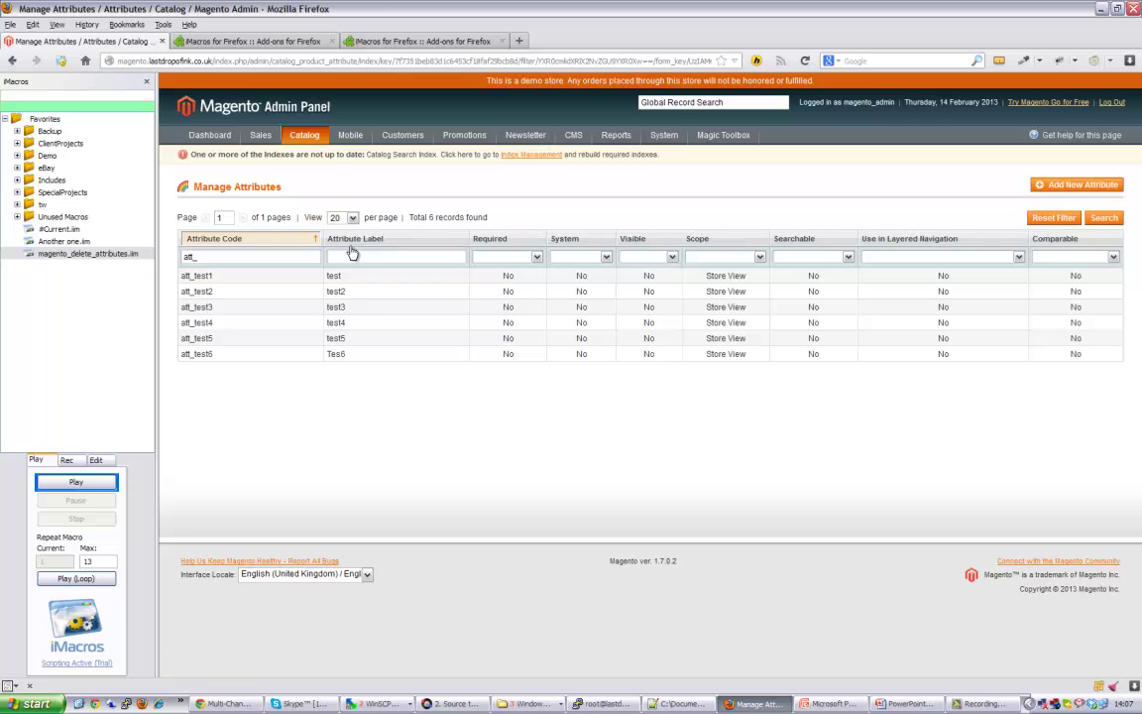
Run the magento_delete_attributes.iim macro in a loop with the maximum set to 6 on the filtered attributes
{"action": "left_click", "coordinate": [66, 253]}
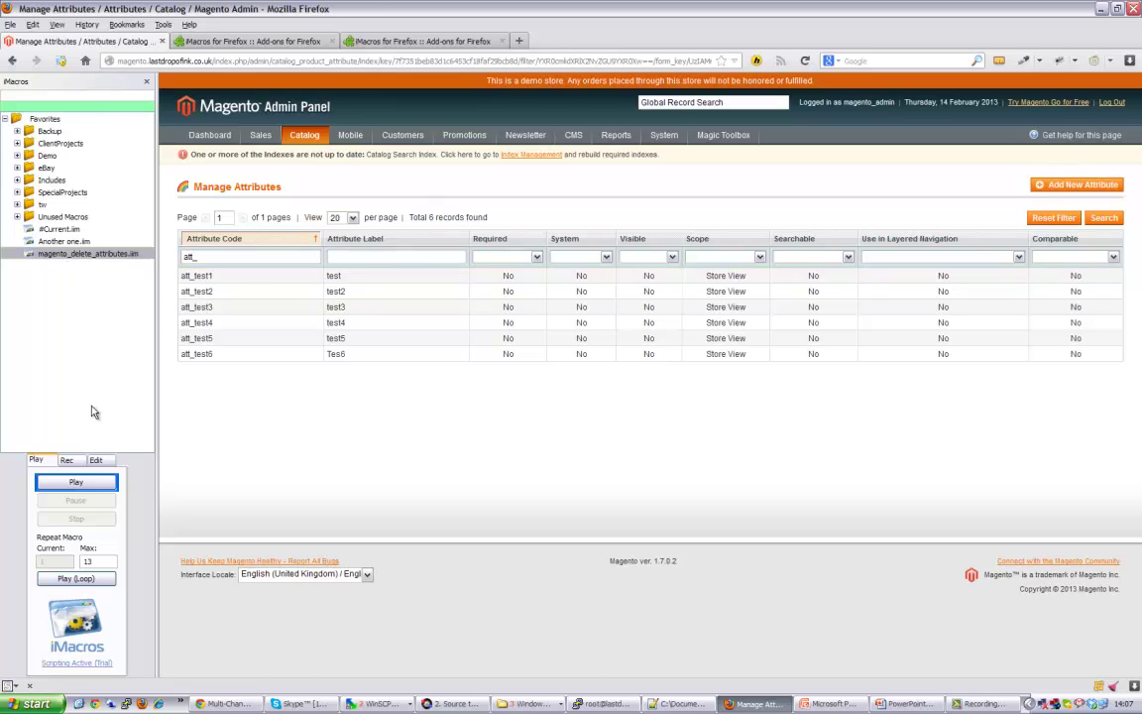
{"action": "double_click", "coordinate": [96, 562]}
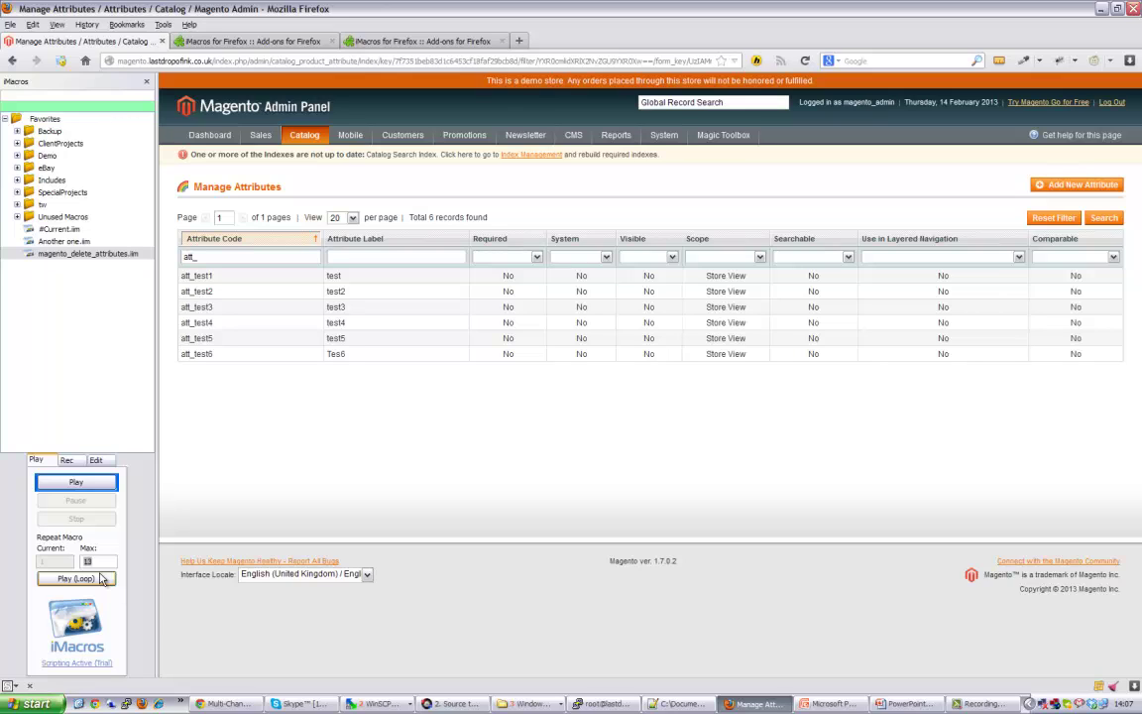
{"action": "type", "text": "6"}
{"action": "left_click", "coordinate": [76, 578]}
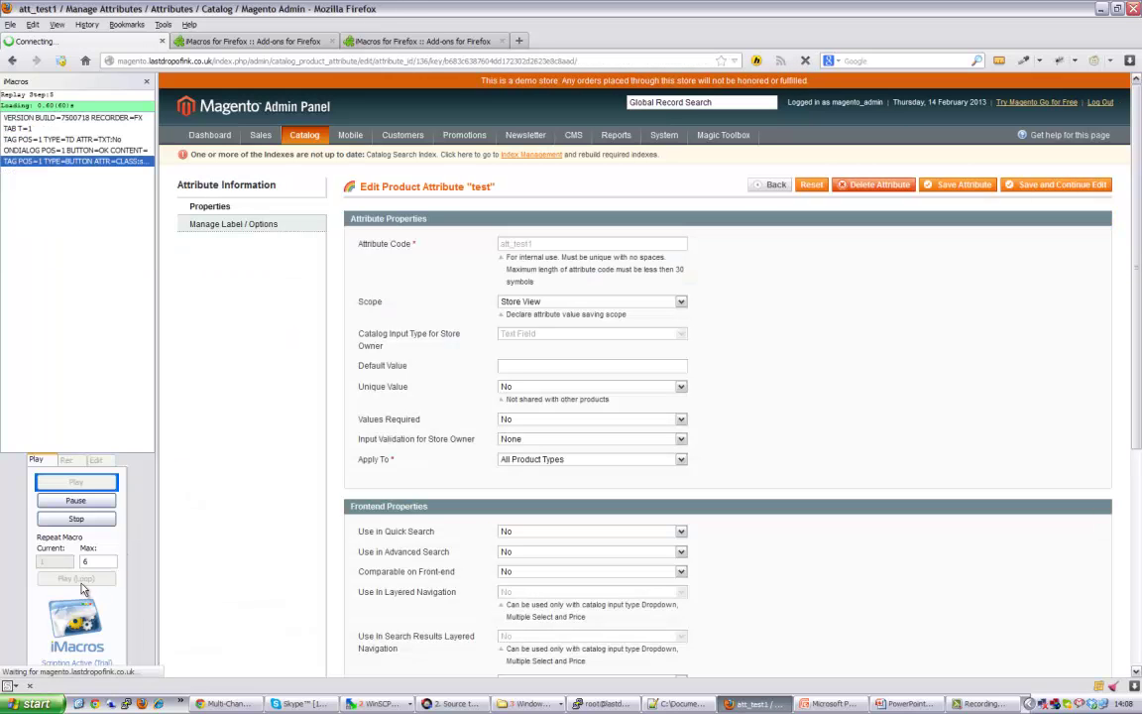